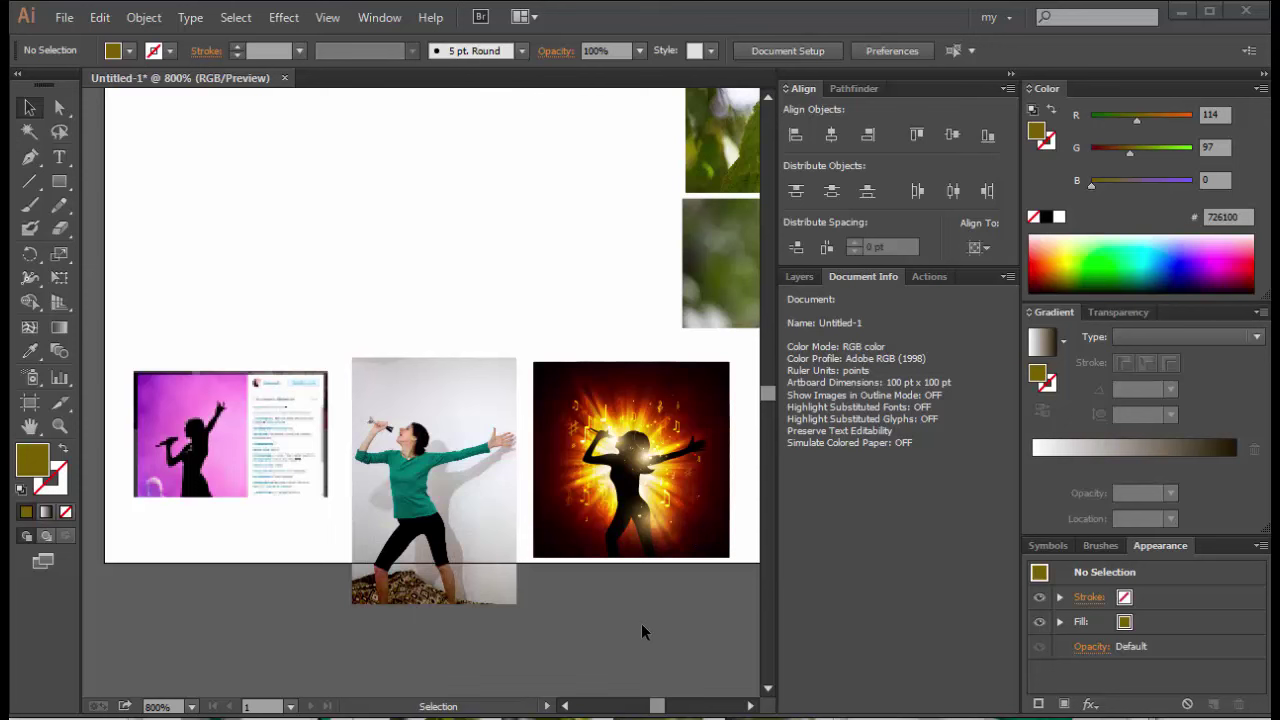
Step: Scroll up and pan right to reveal the Autumn graphic and the four leaf photos
scroll(490, 282, "up", 1)
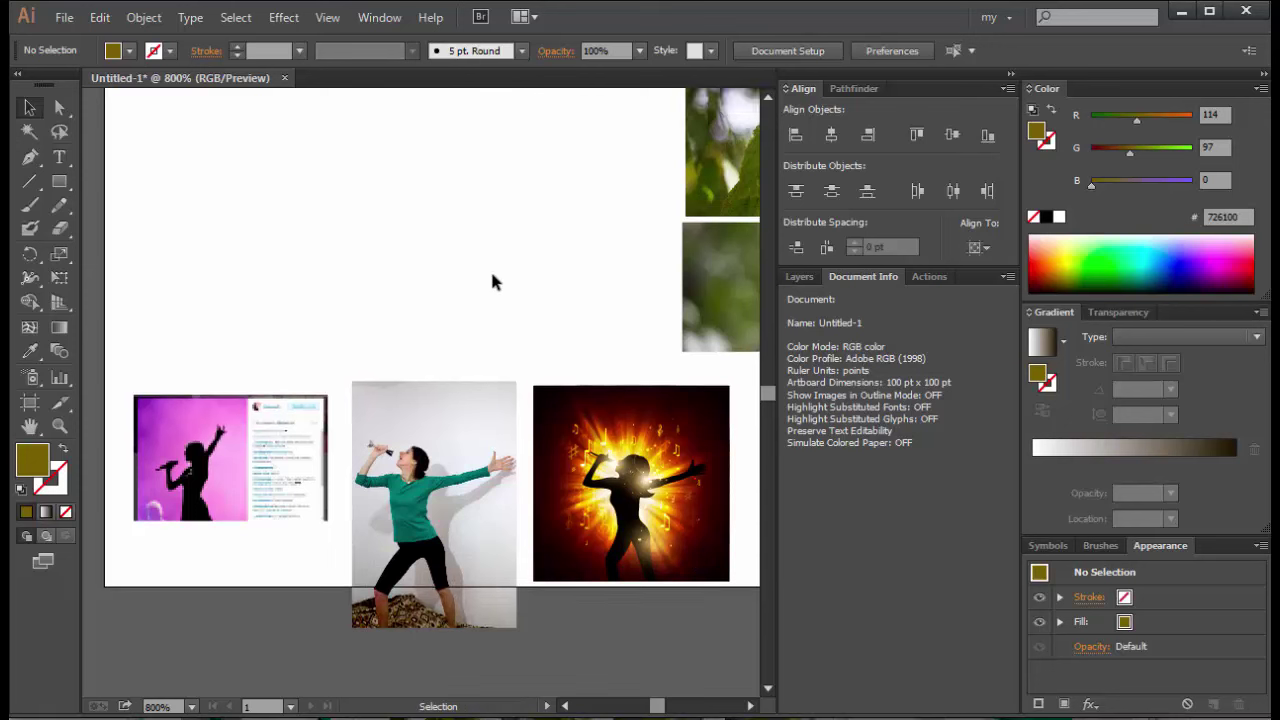
scroll(490, 282, "up", 3)
scroll(341, 376, "up", 3)
scroll(343, 377, "up", 2)
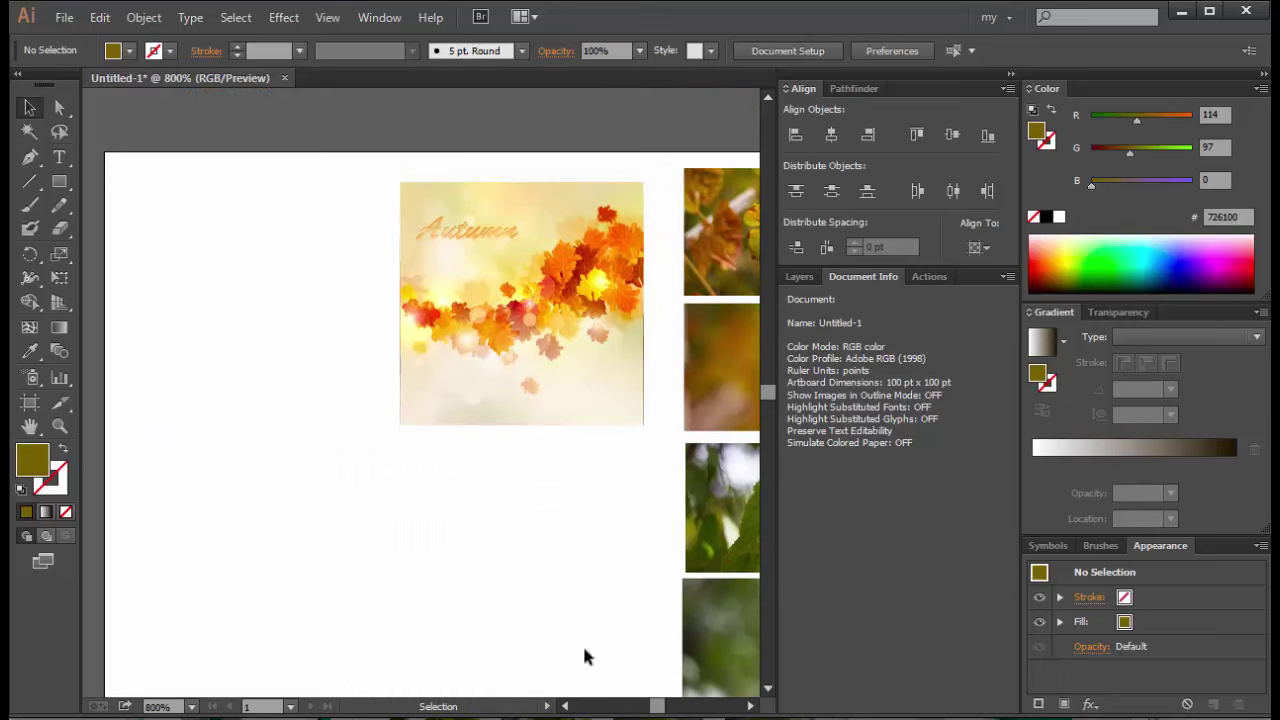
left_click(750, 706)
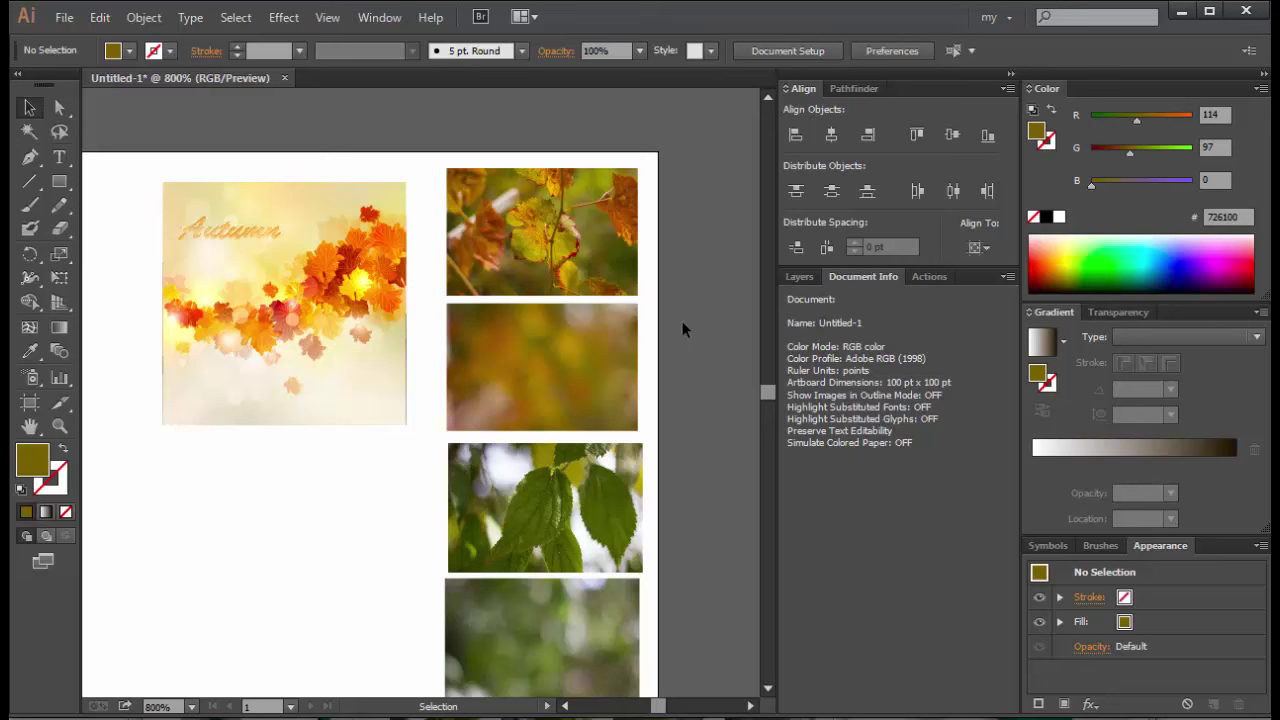
Step: Zoom to 1200% on the Autumn graphic and leaf photos, then select all and deselect
key("ctrl+plus")
scroll(684, 330, "up", 1)
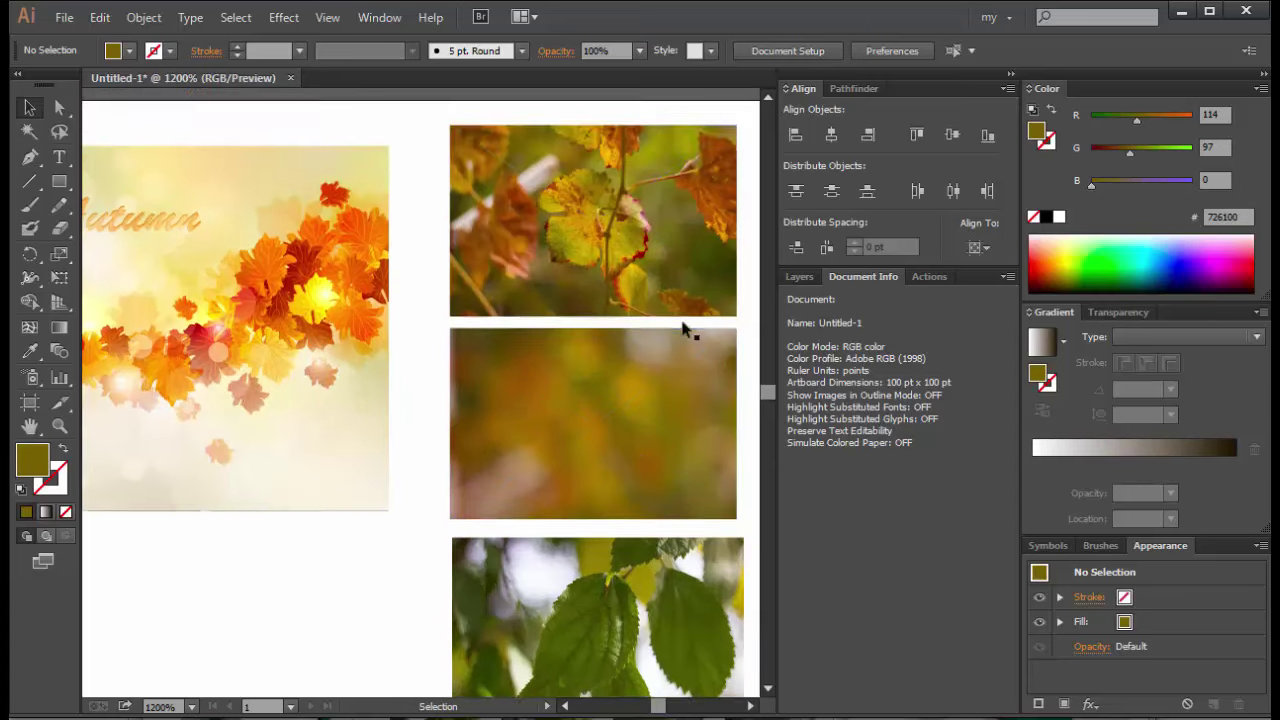
scroll(684, 330, "up", 1)
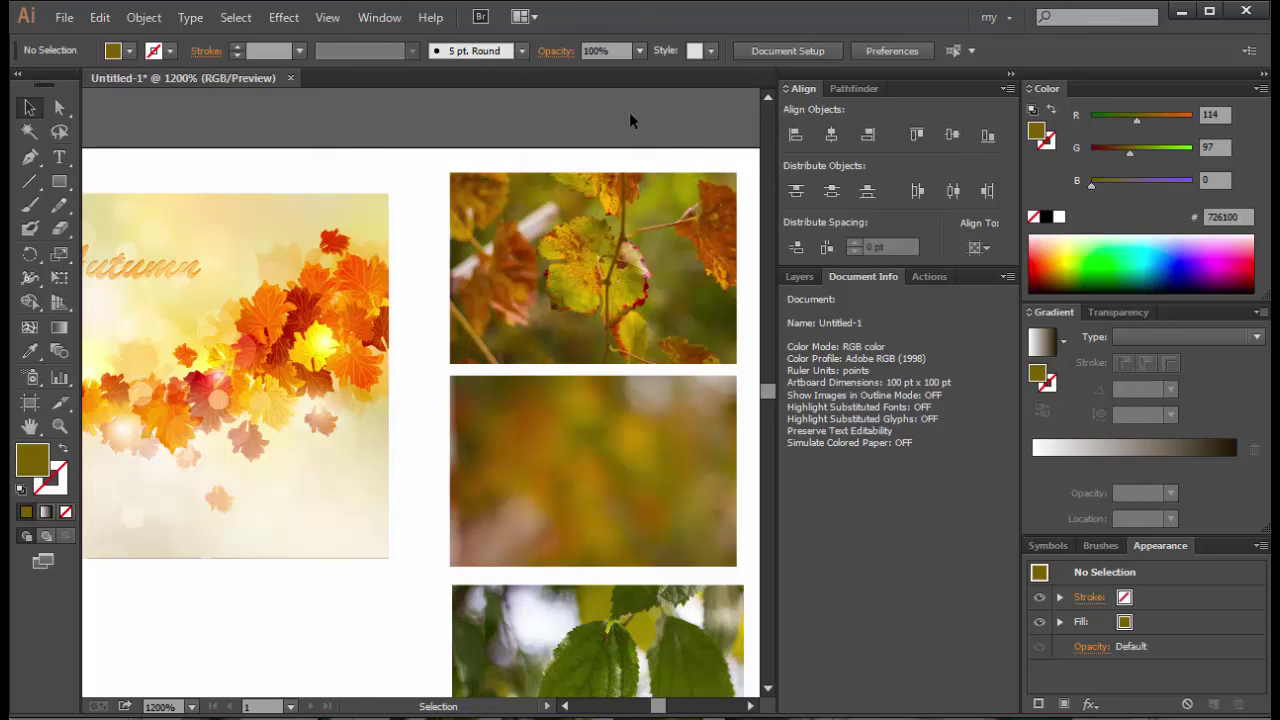
key("ctrl+a")
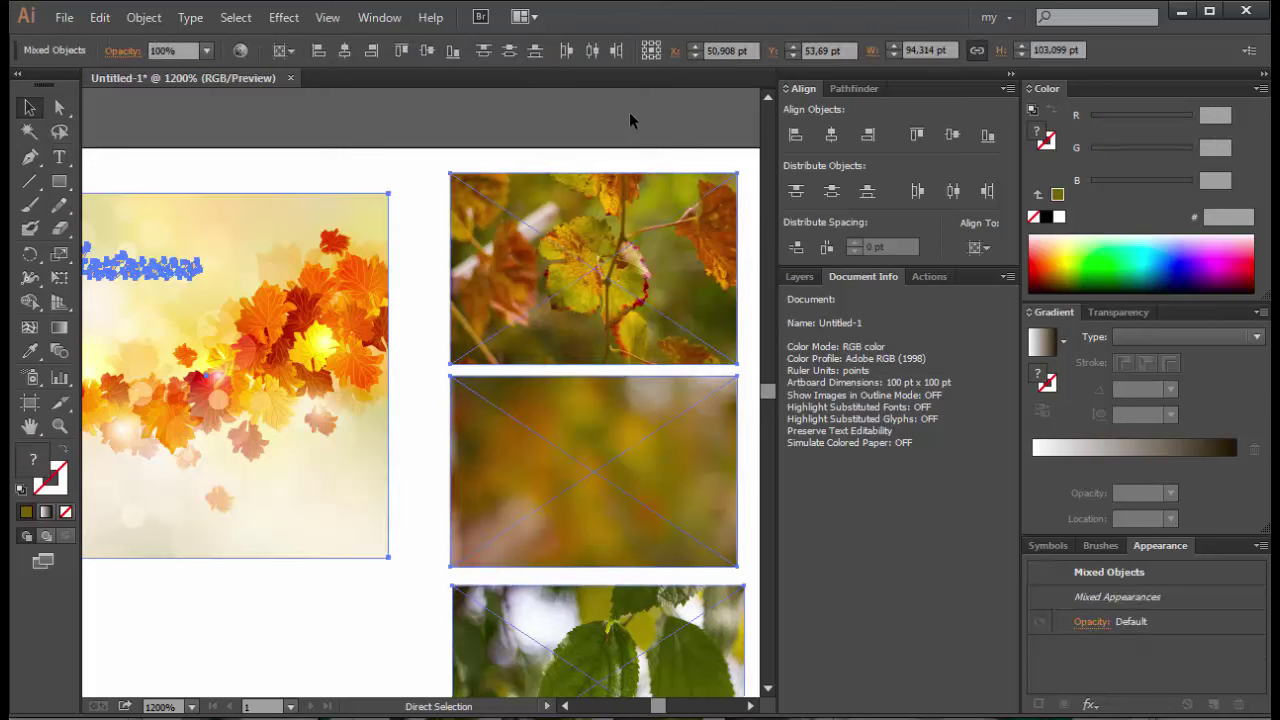
left_click(603, 128)
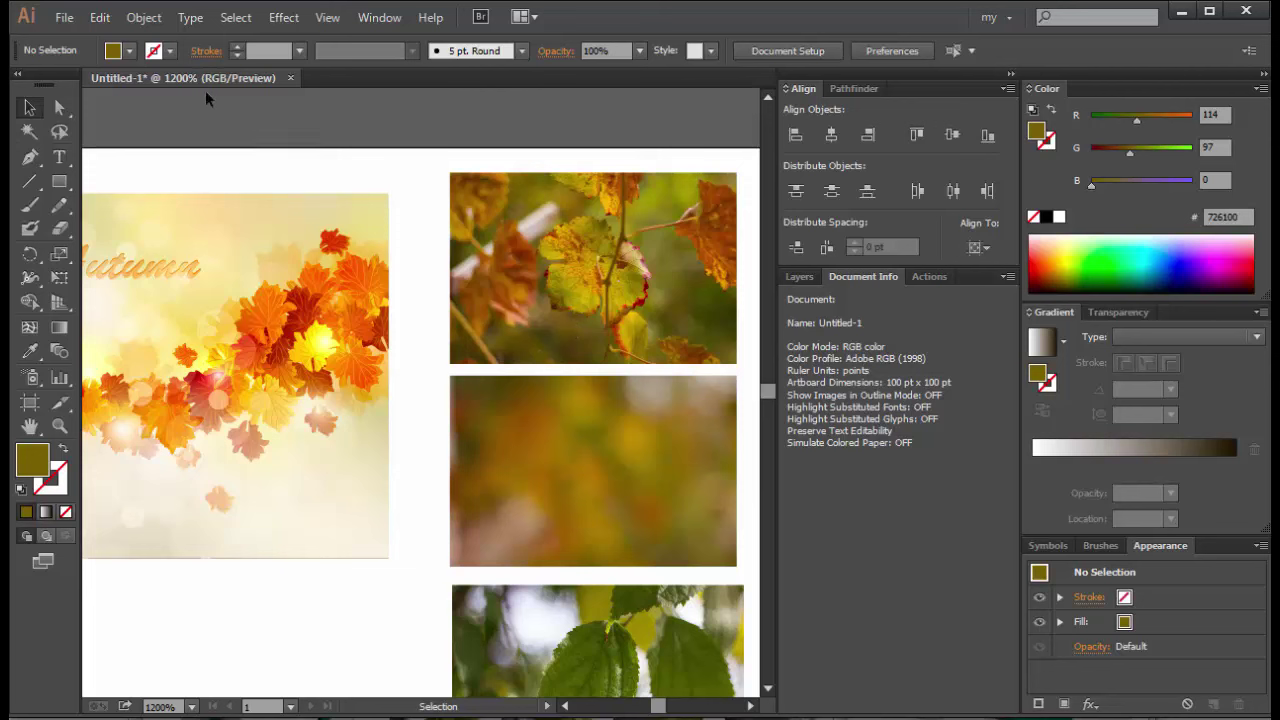
Step: Open and dismiss the Object menu, then pan left and right across the Autumn image
left_click(143, 18)
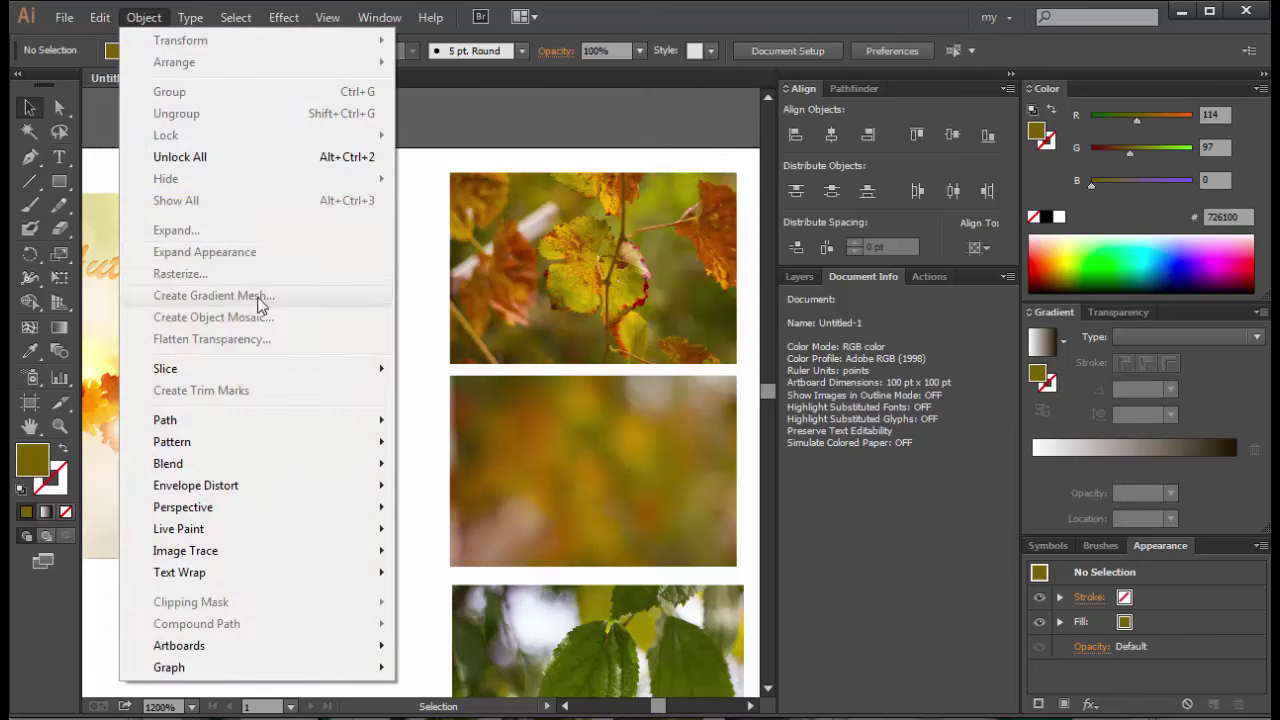
left_click(440, 306)
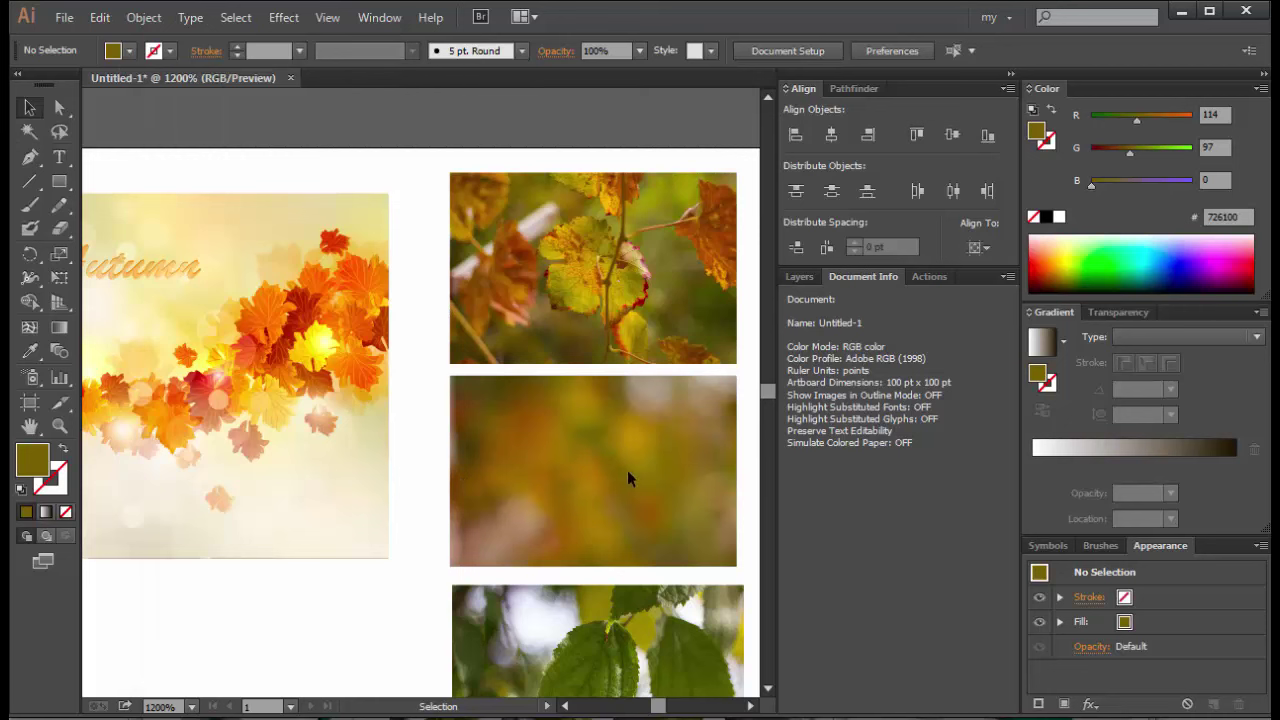
left_click(564, 706)
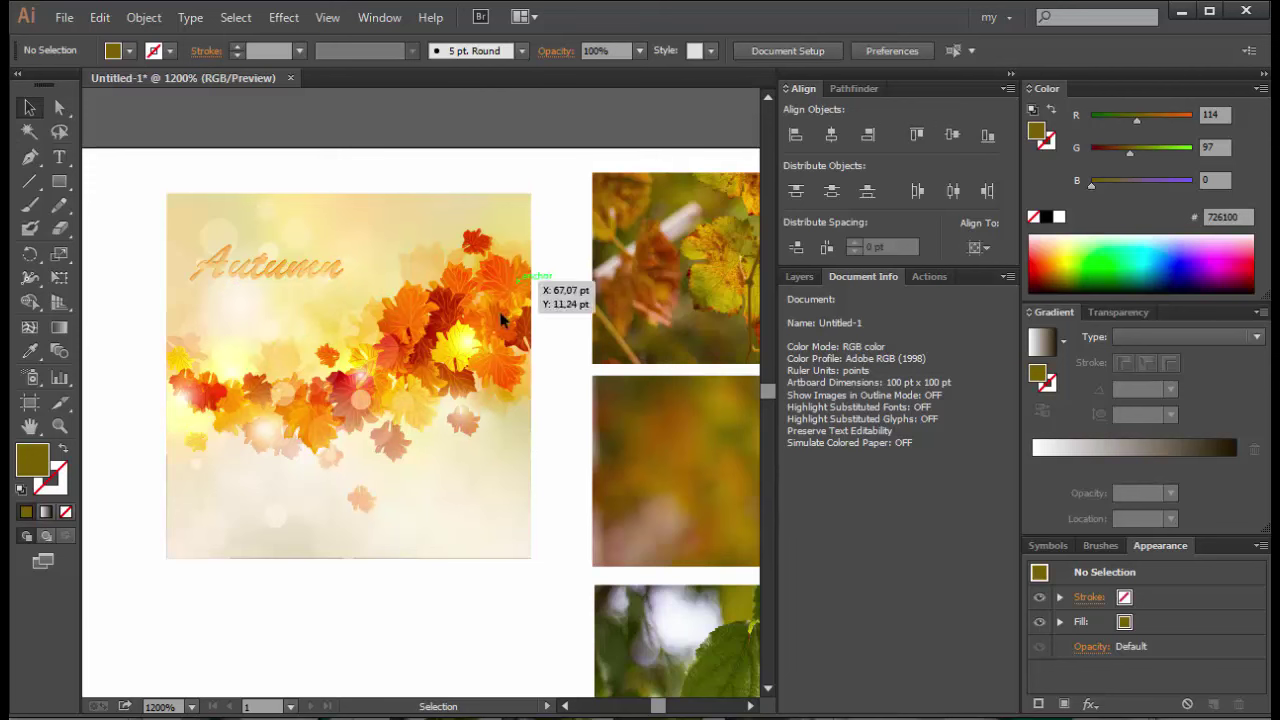
left_click(751, 706)
Step: Pan the canvas right, left, then right again to view the artboard's right edge
left_click(751, 706)
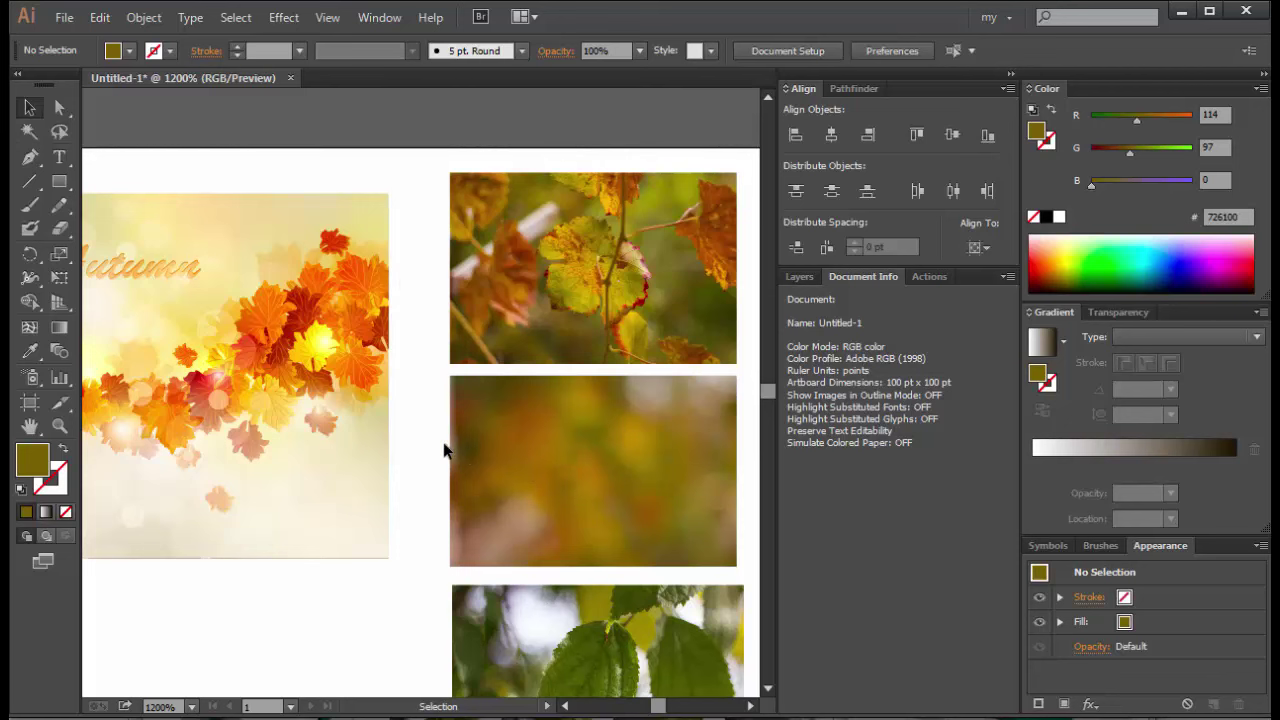
left_click(564, 706)
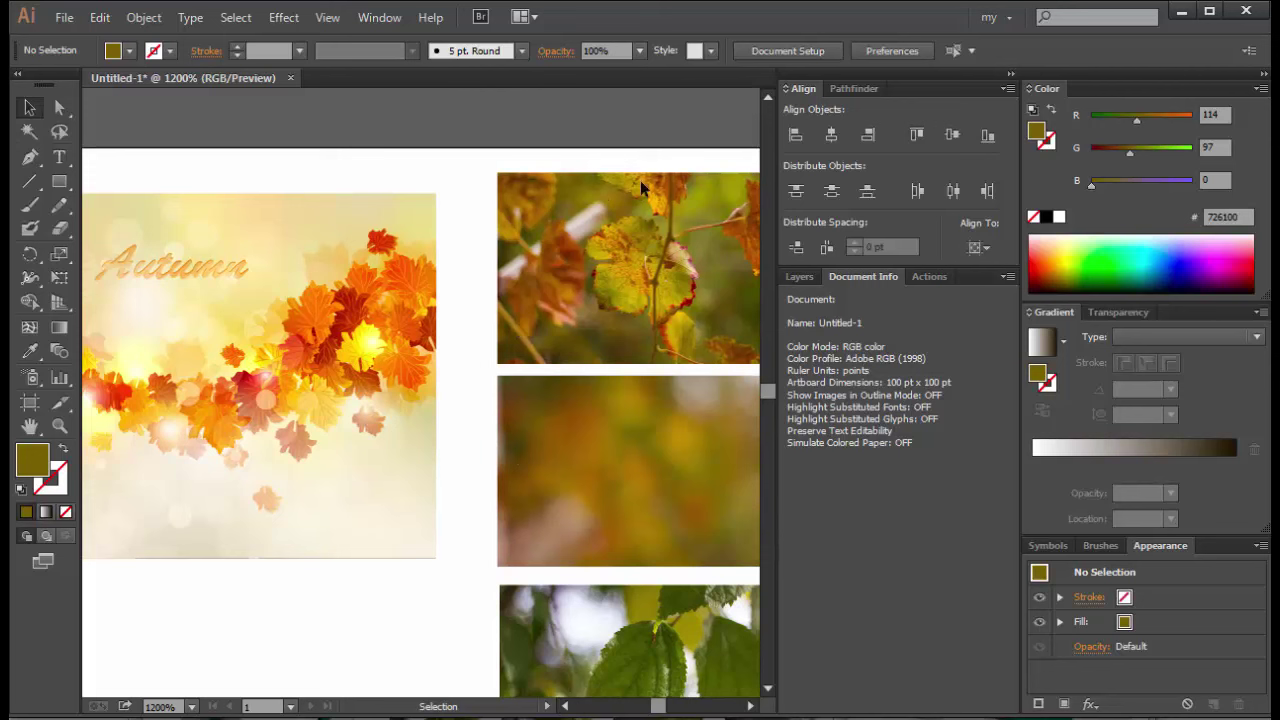
left_click(750, 706)
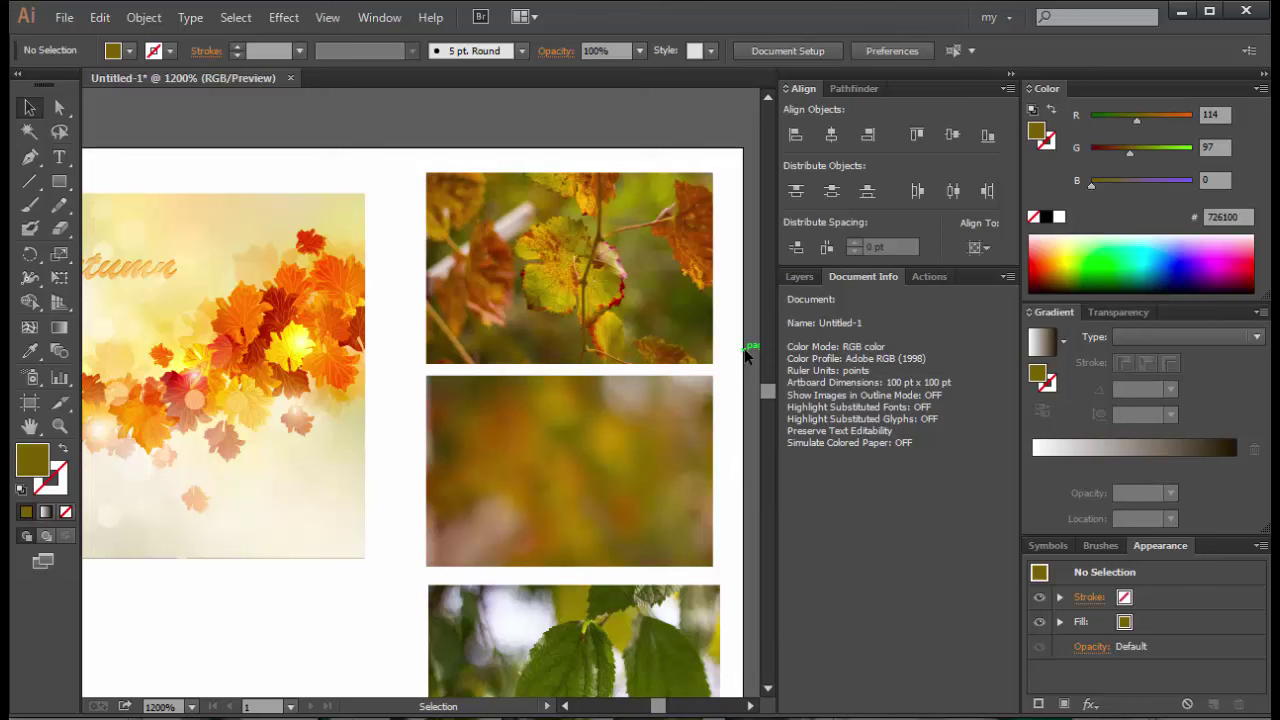
Step: Scroll down to the green leaf photo, zoom to 1600%, pan, then return to 1200%
scroll(750, 362, "down", 2)
scroll(752, 362, "down", 3)
scroll(754, 361, "down", 2)
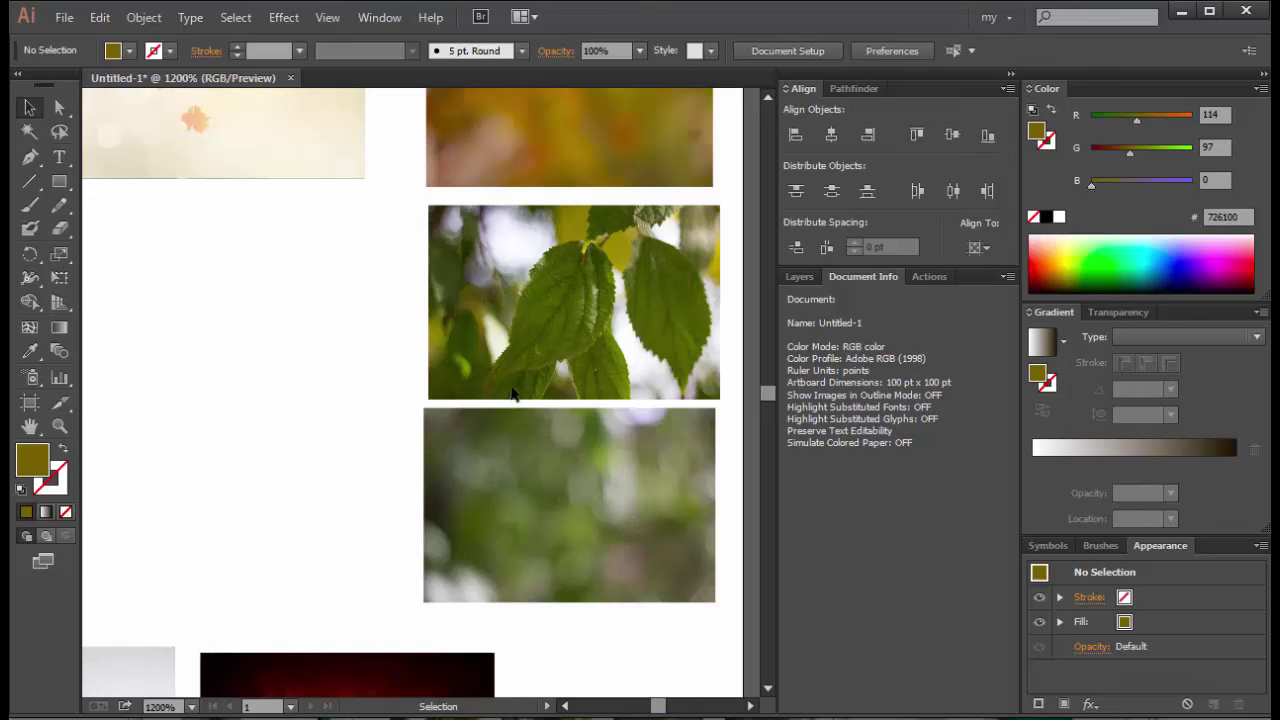
key("ctrl+plus")
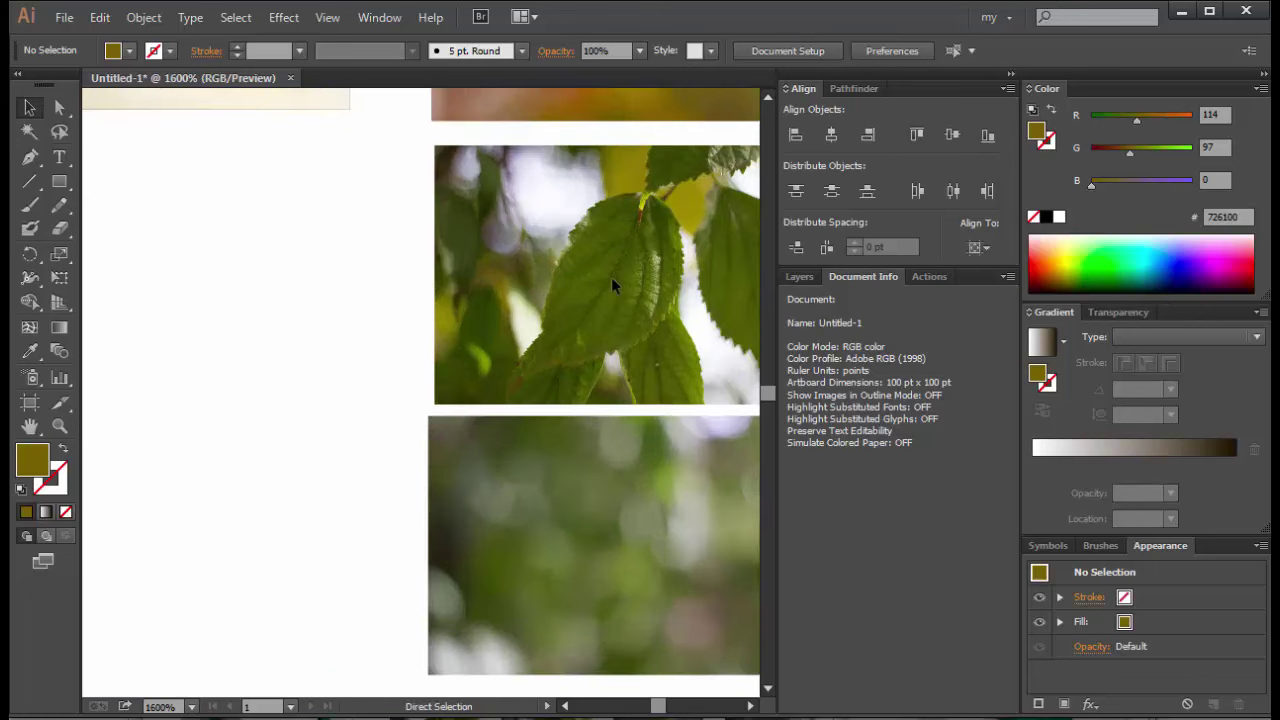
left_click(752, 707)
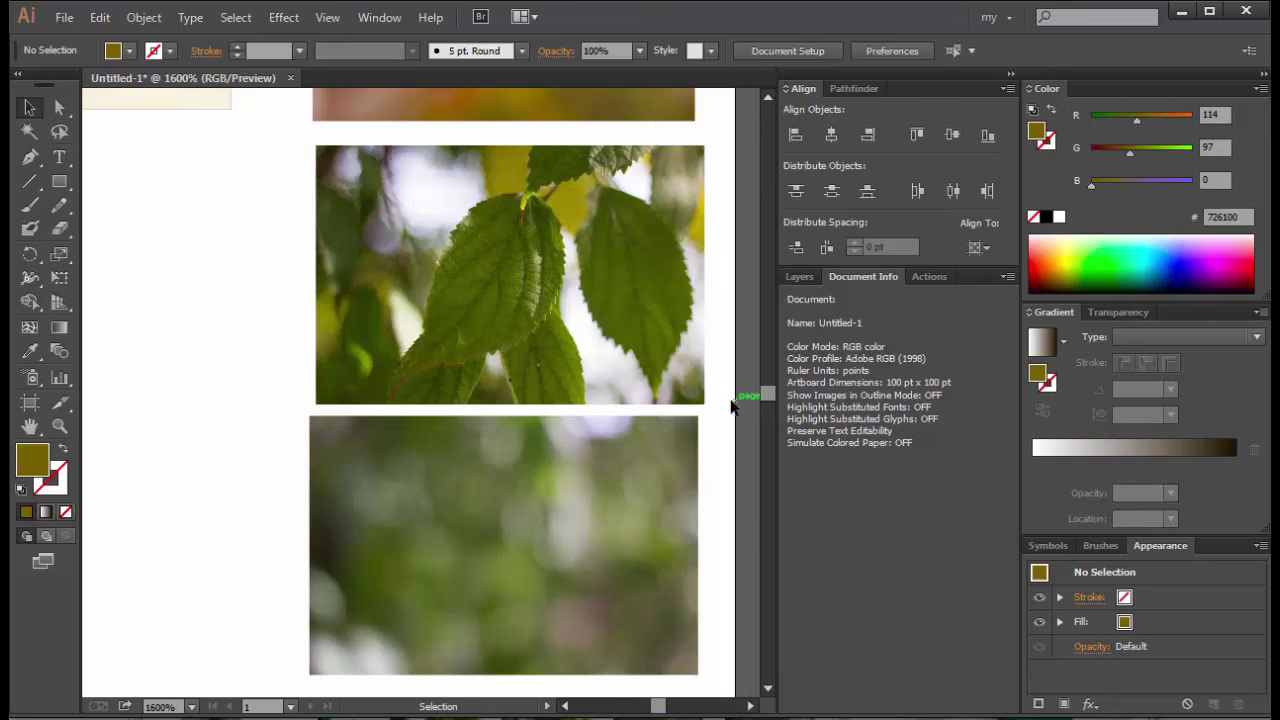
key("ctrl+minus")
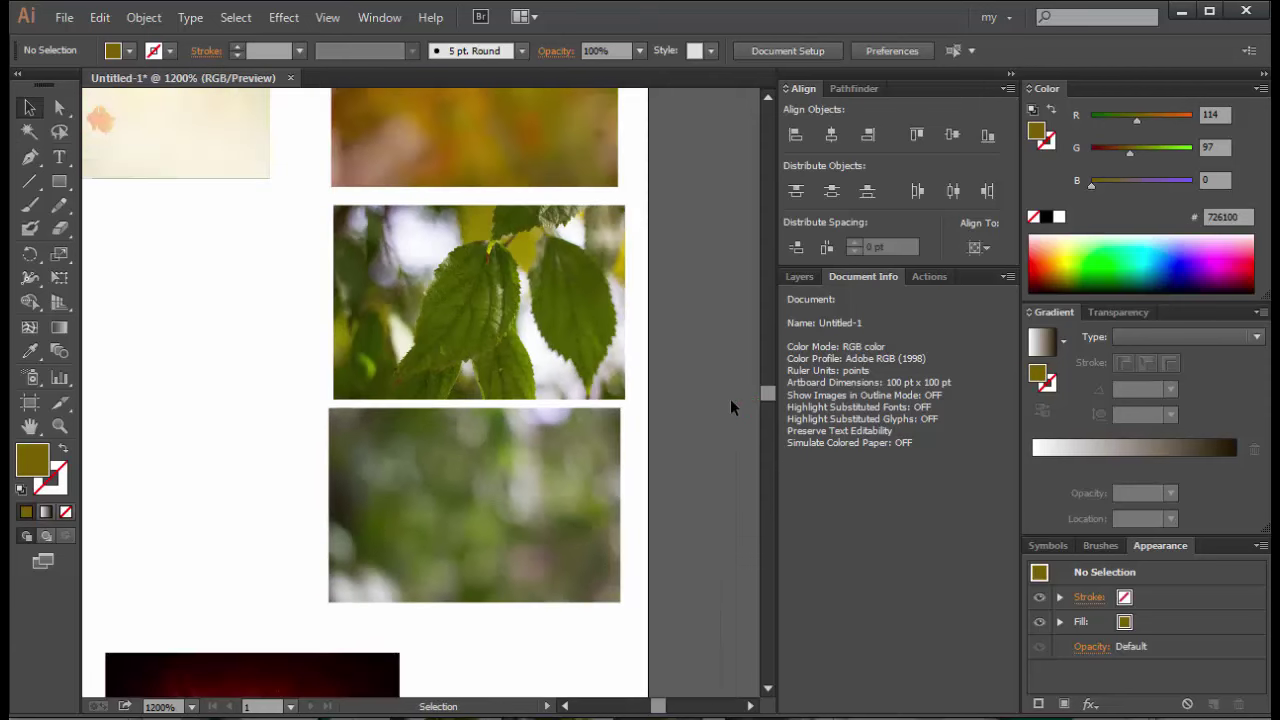
left_click(566, 706)
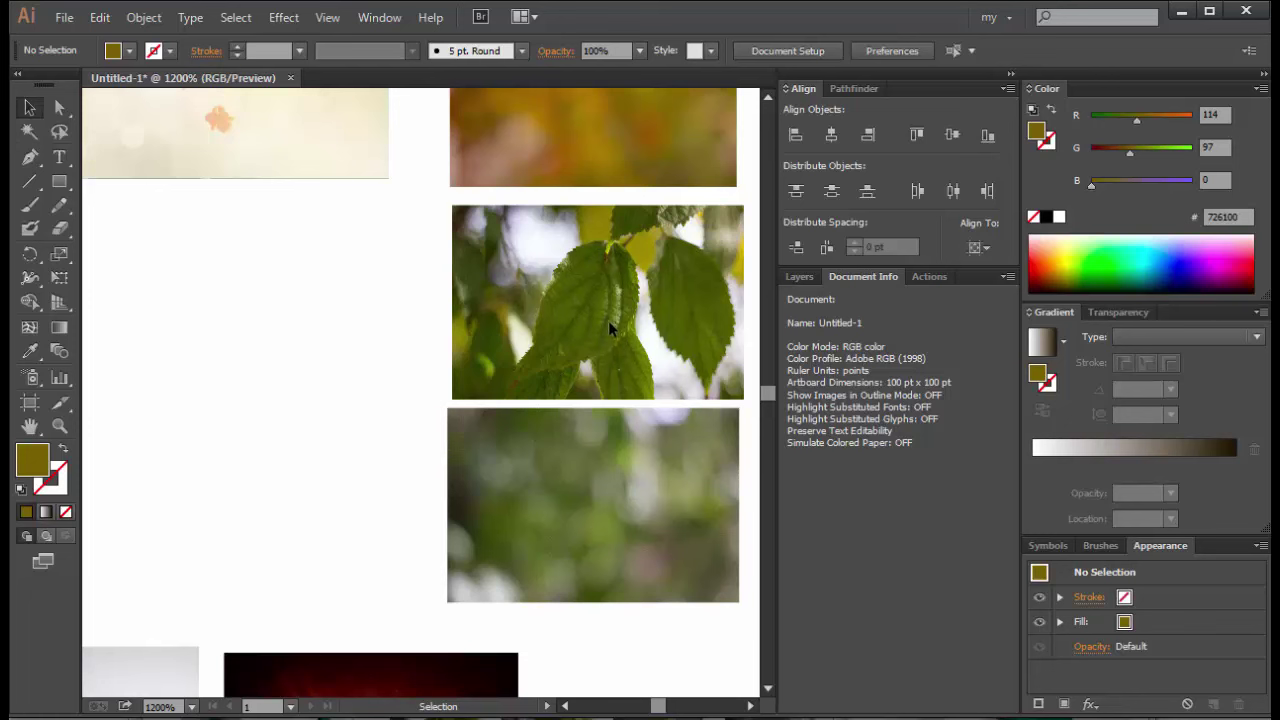
key("ctrl+minus")
key("ctrl+minus")
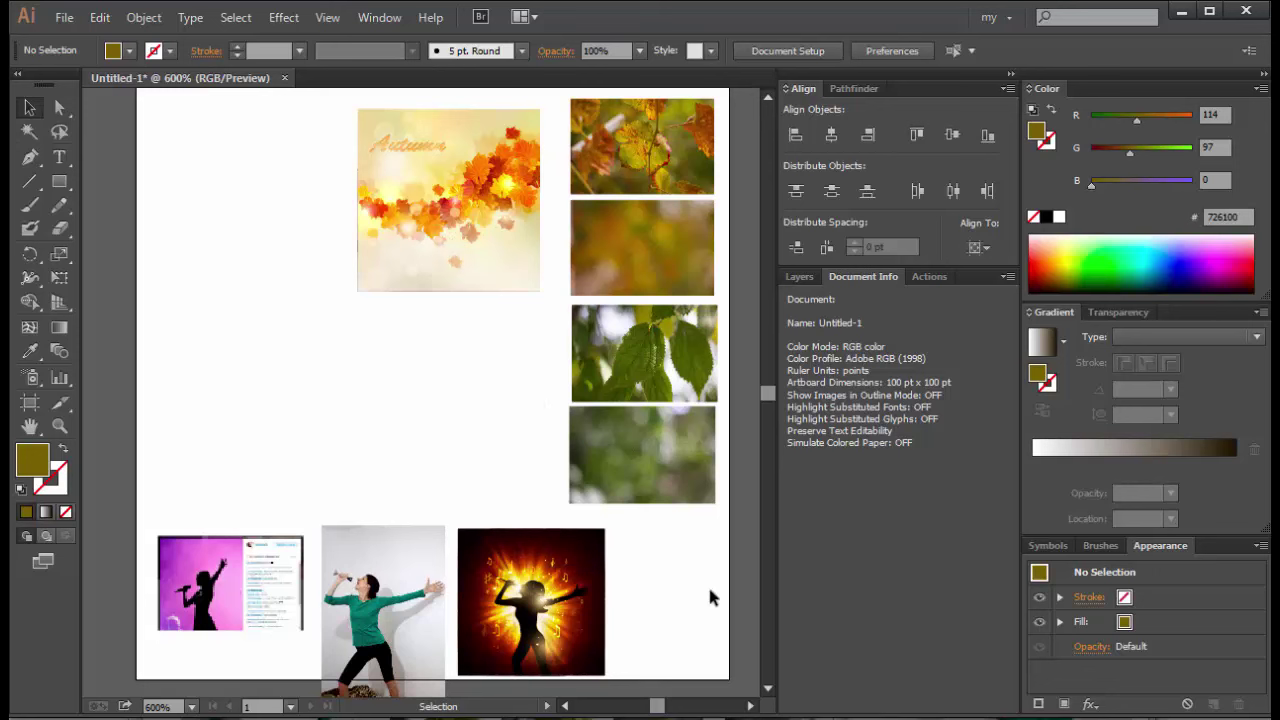
scroll(734, 229, "up", 1)
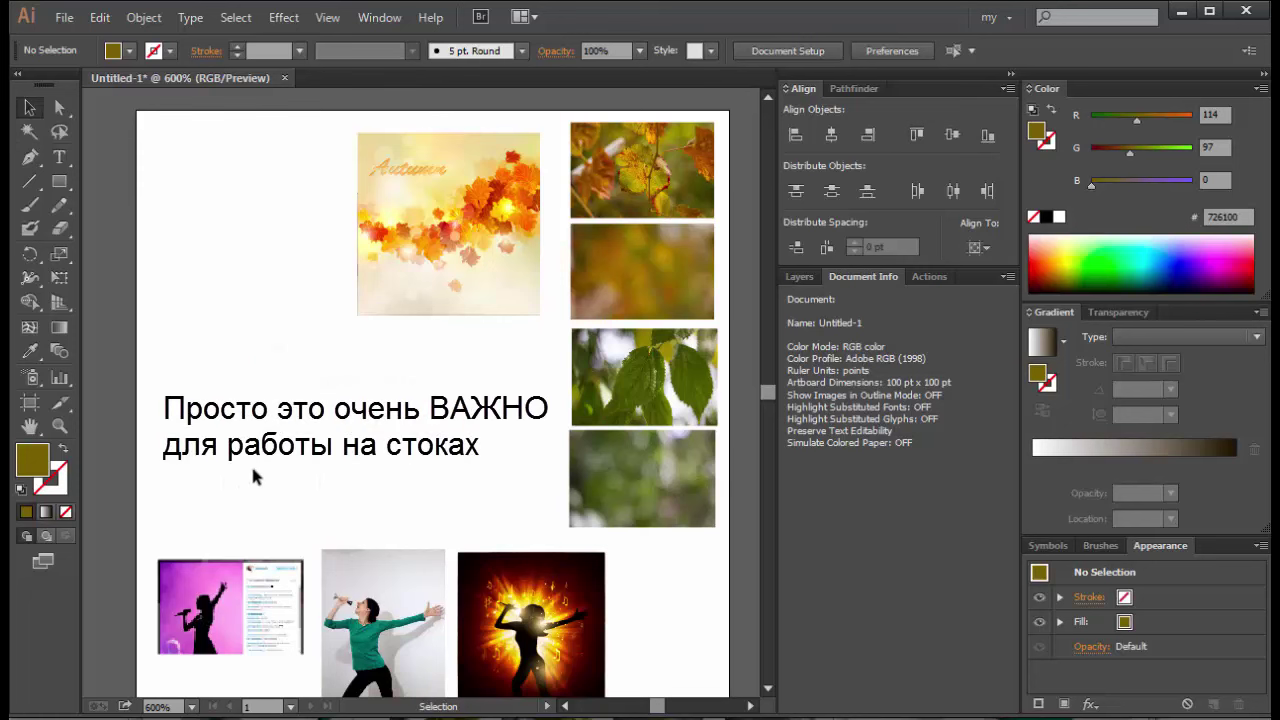
scroll(230, 378, "down", 1)
scroll(230, 378, "down", 2)
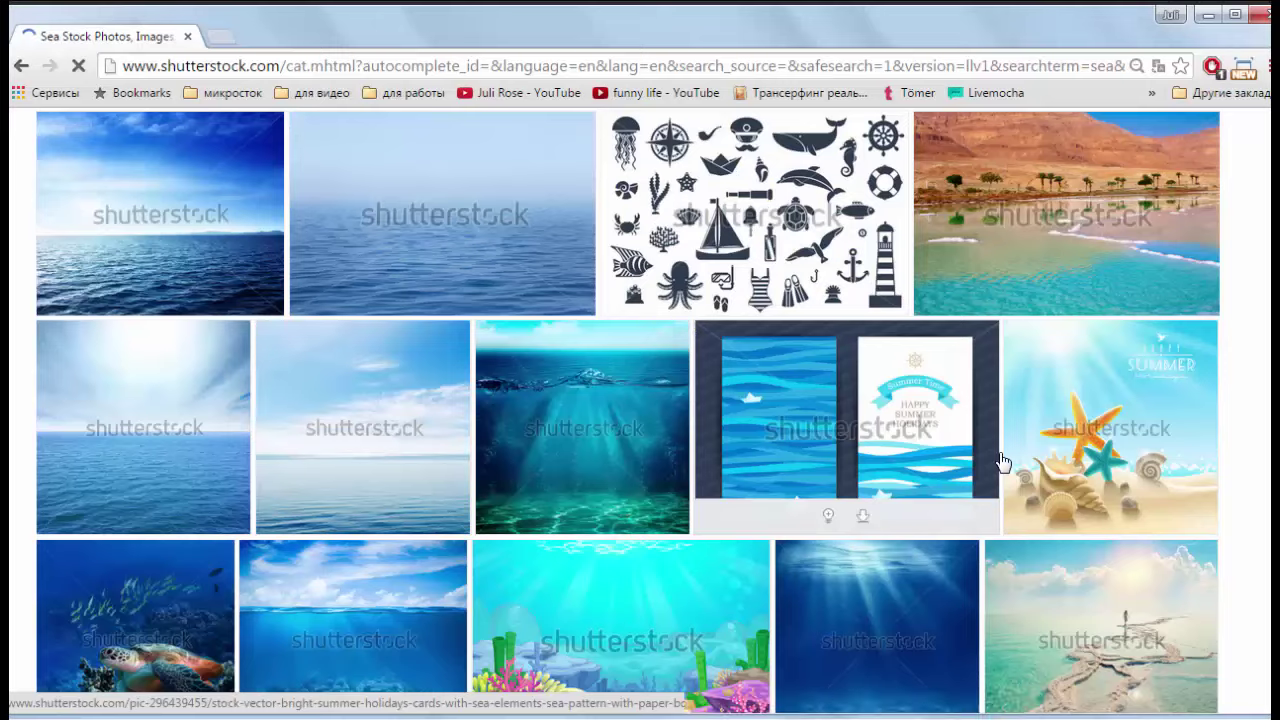
scroll(21, 359, "down", 1)
scroll(21, 359, "down", 2)
scroll(21, 359, "down", 1)
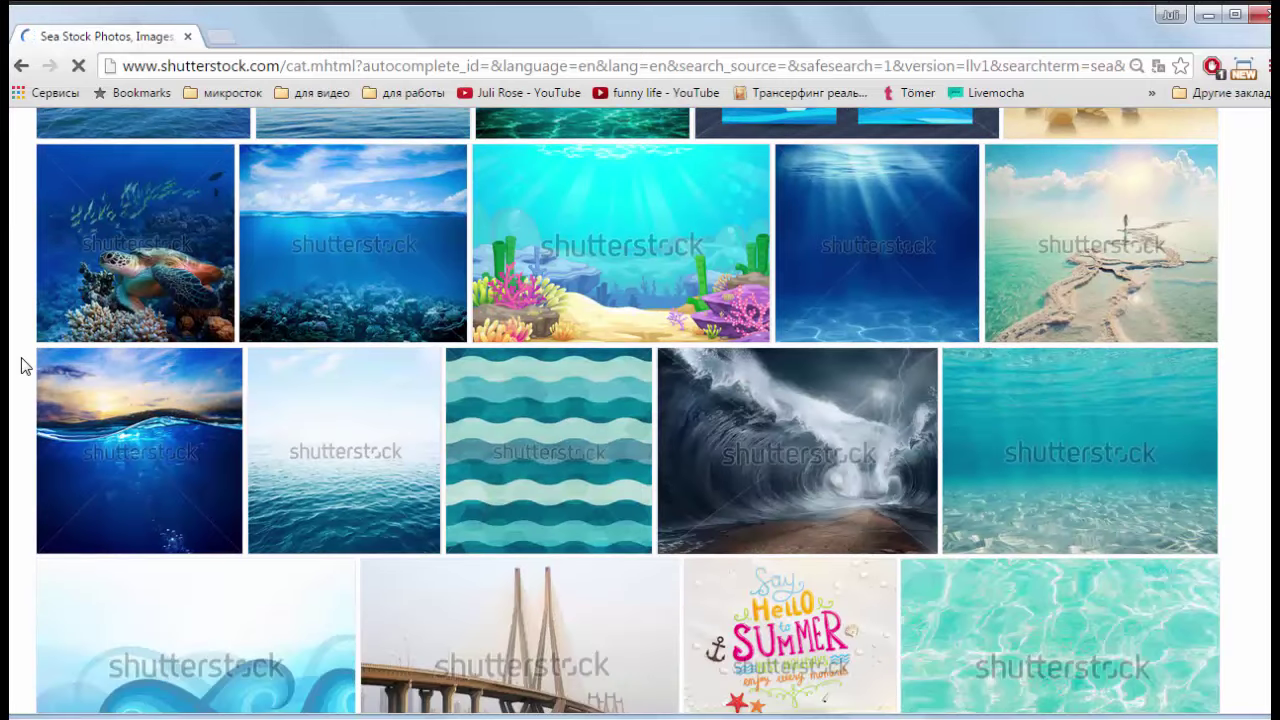
scroll(21, 364, "down", 2)
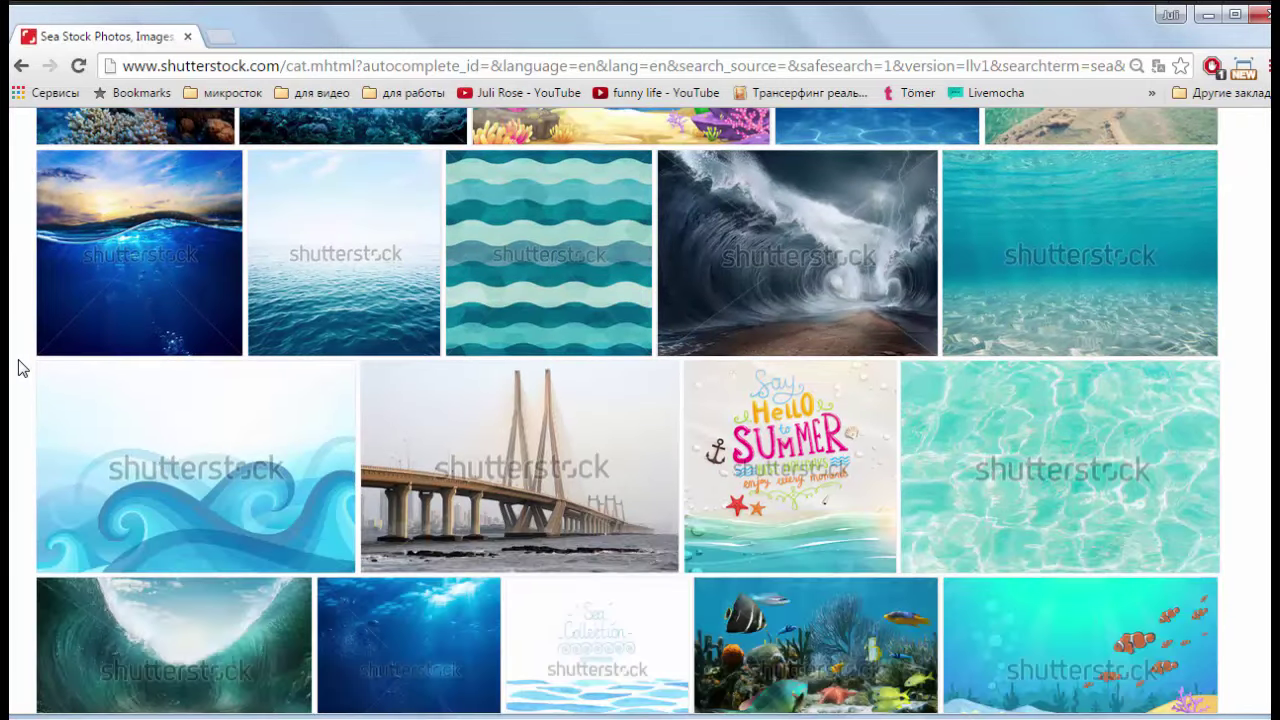
scroll(16, 370, "down", 1)
scroll(16, 370, "down", 1)
scroll(16, 370, "down", 2)
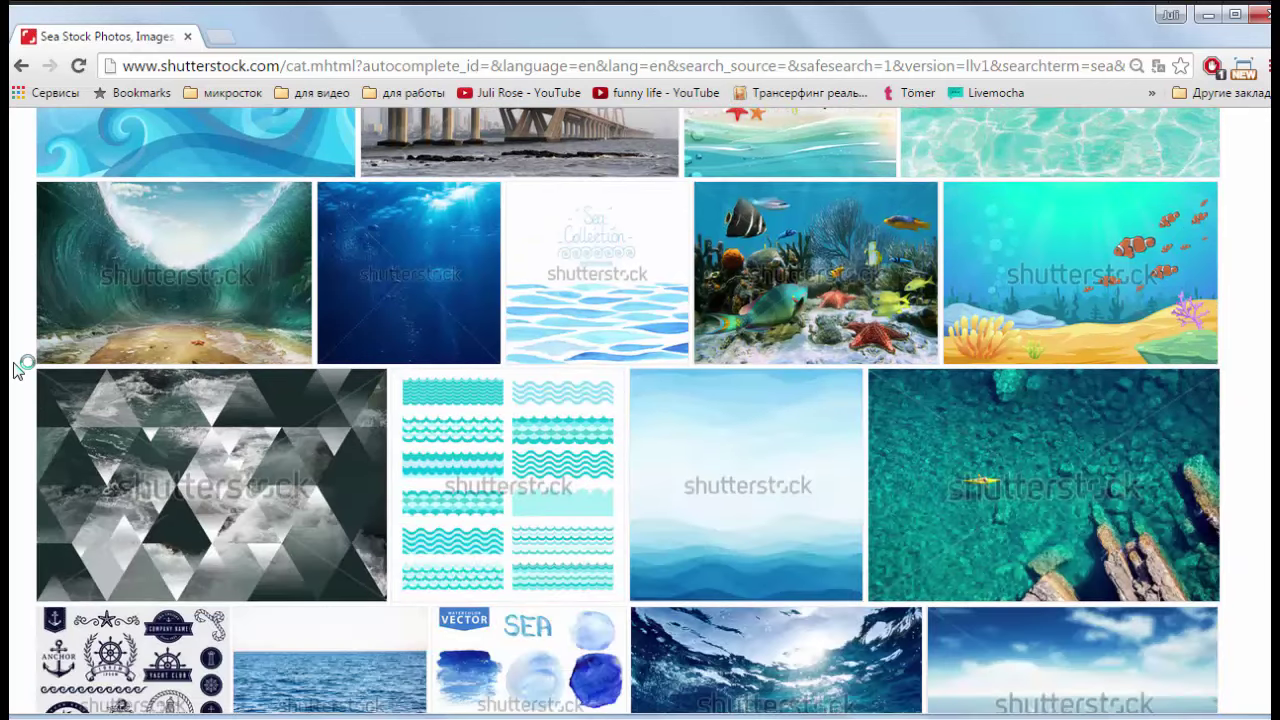
scroll(16, 370, "down", 4)
scroll(16, 370, "down", 3)
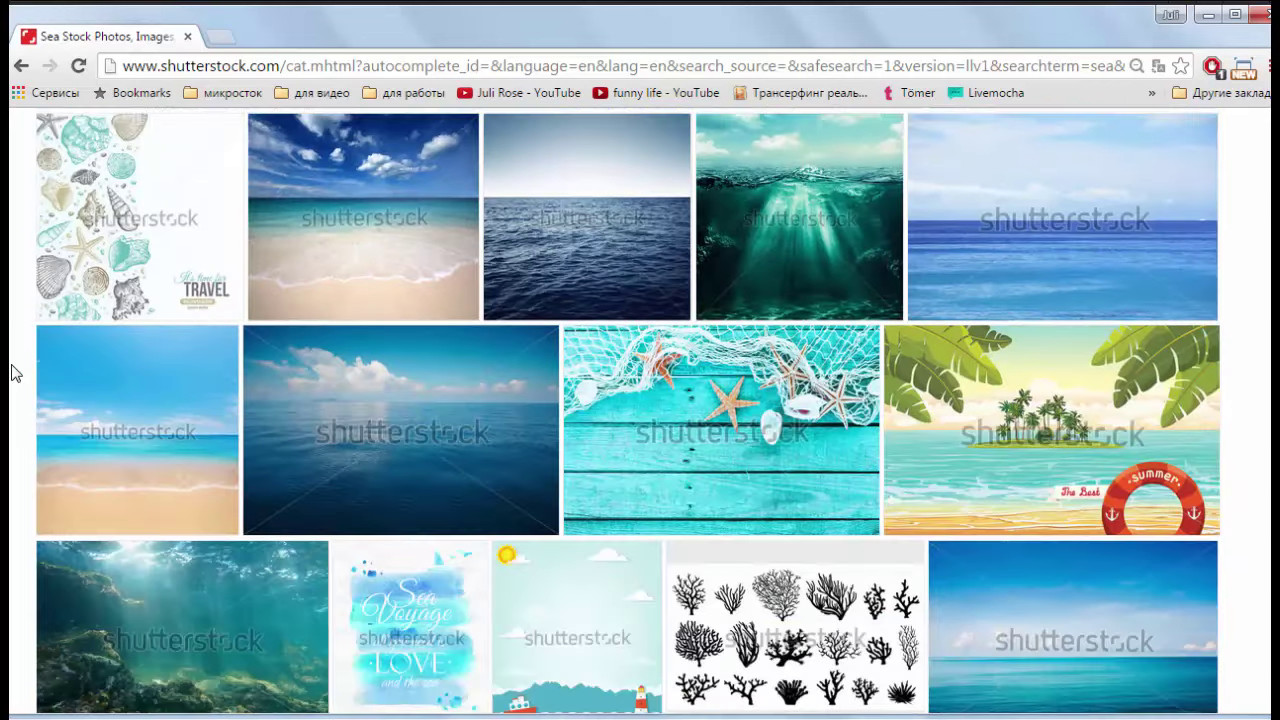
scroll(14, 373, "down", 1)
scroll(14, 373, "down", 3)
scroll(12, 372, "down", 2)
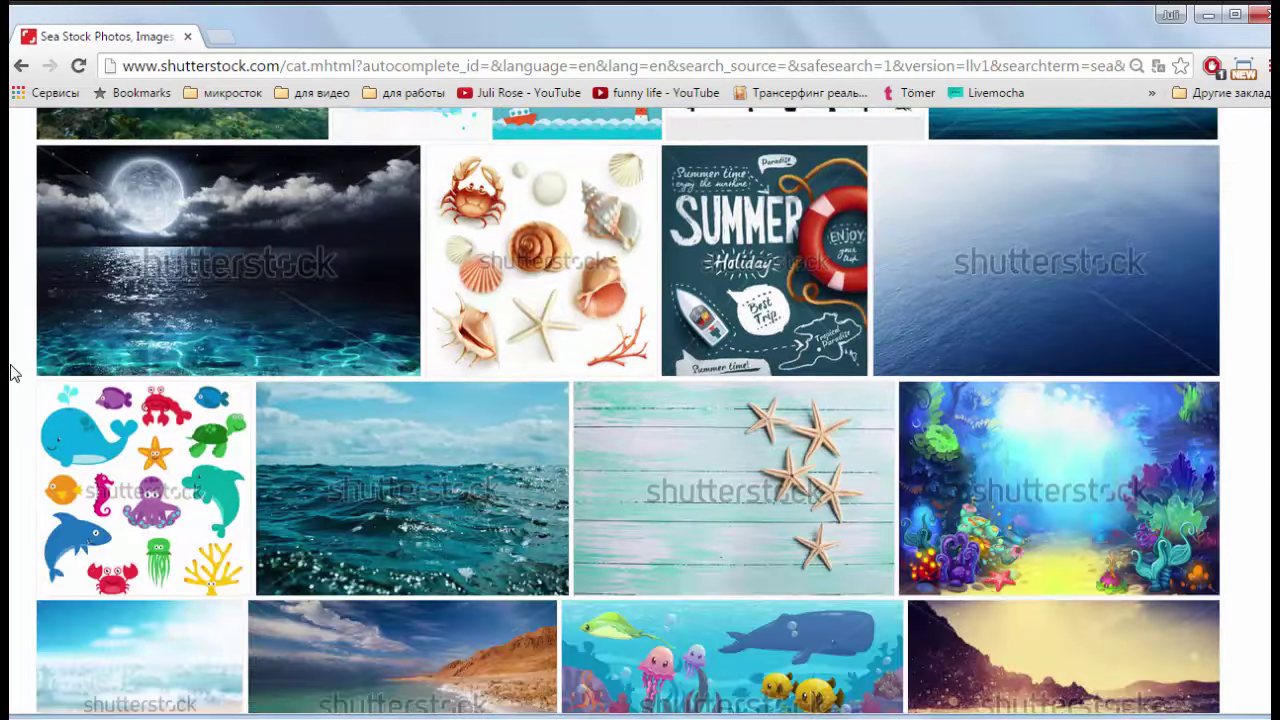
scroll(12, 372, "down", 5)
scroll(12, 372, "down", 6)
scroll(12, 372, "down", 1)
scroll(12, 372, "down", 3)
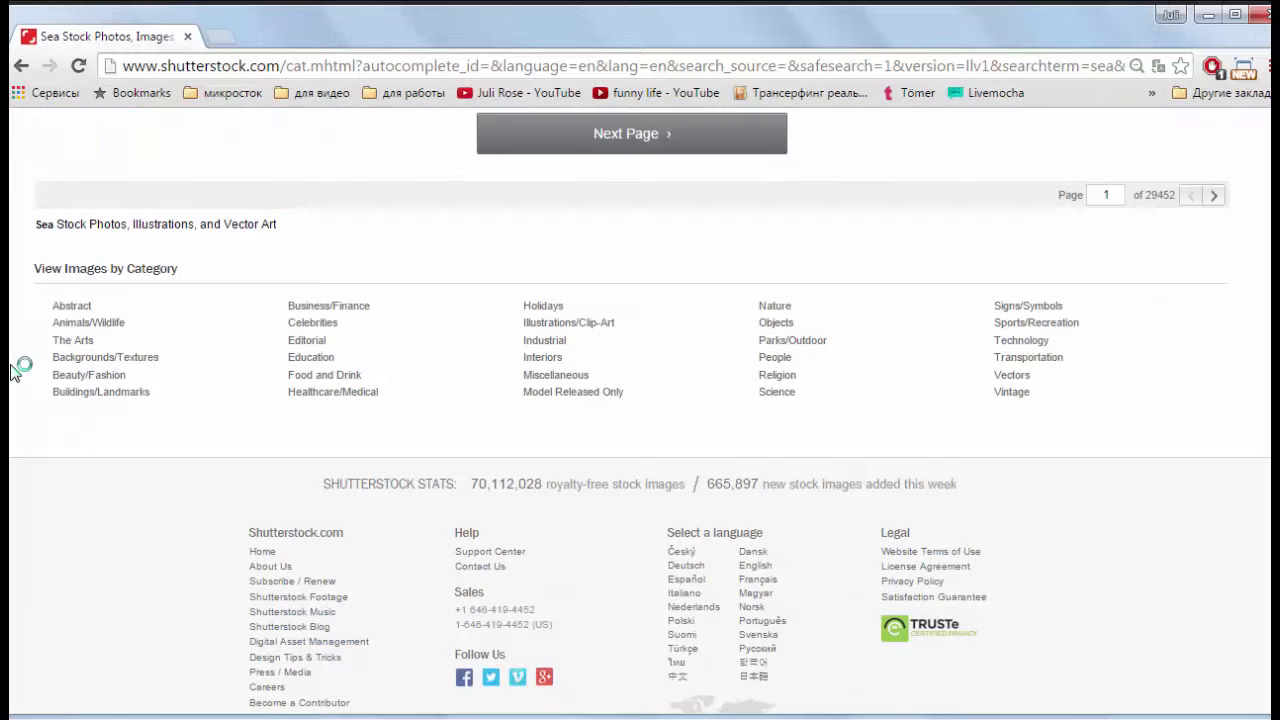
scroll(14, 372, "up", 4)
scroll(16, 368, "down", 3)
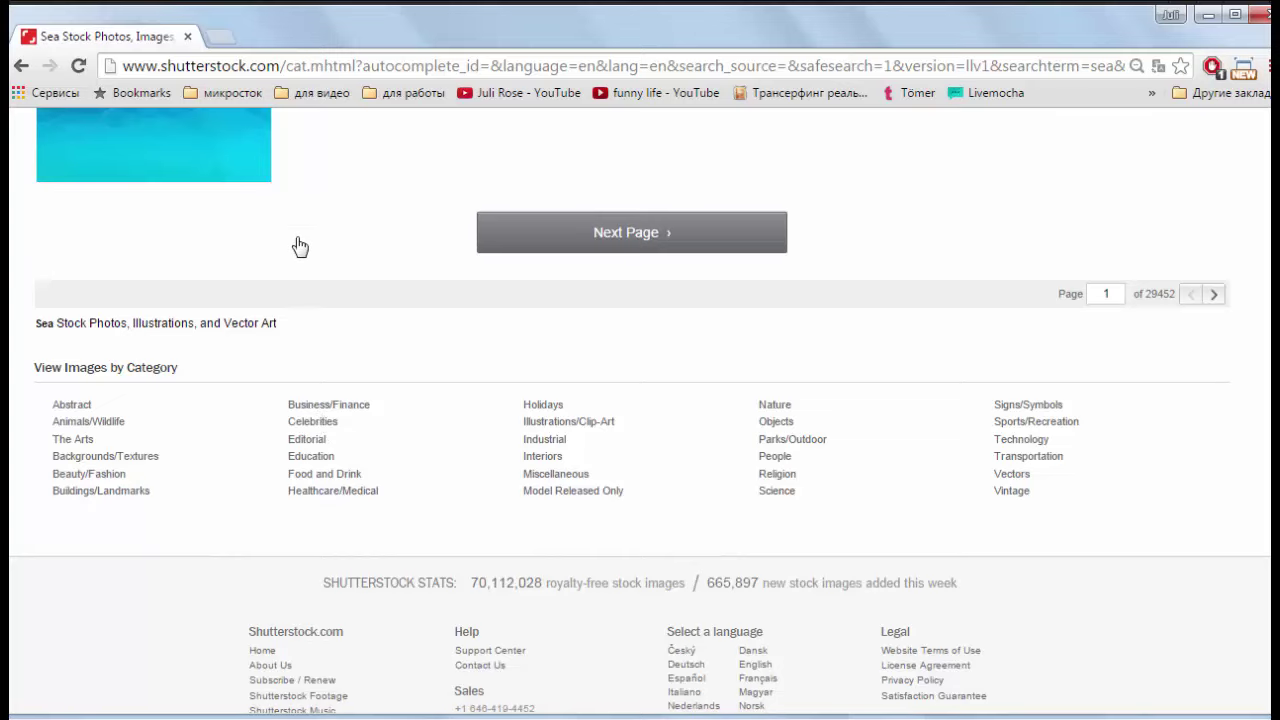
scroll(300, 223, "up", 5)
scroll(320, 400, "up", 5)
scroll(320, 400, "up", 5)
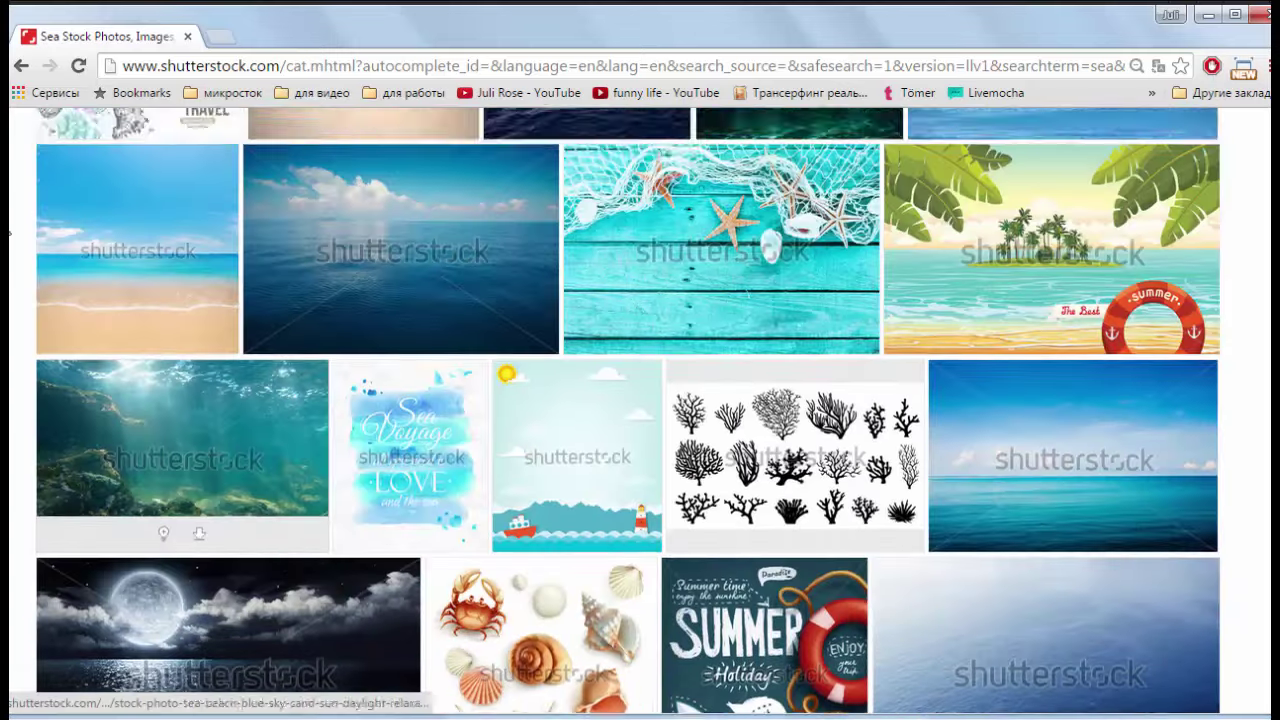
scroll(320, 400, "up", 5)
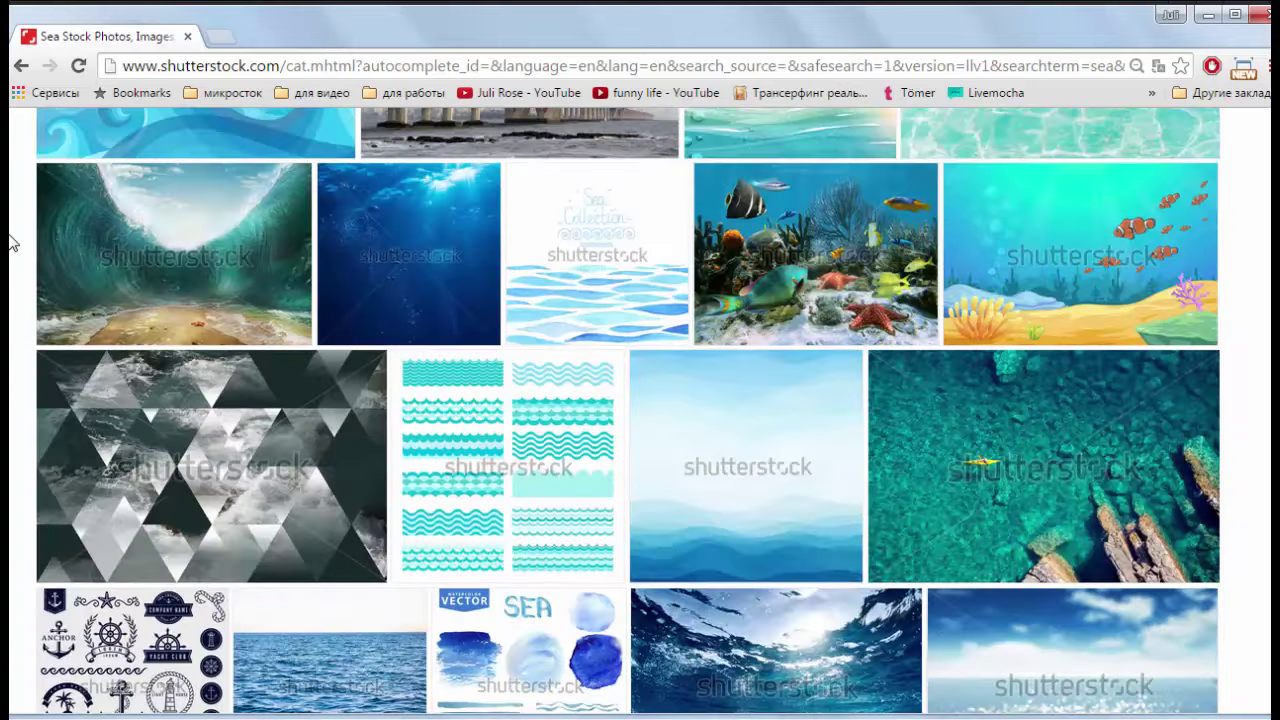
scroll(1266, 378, "up", 5)
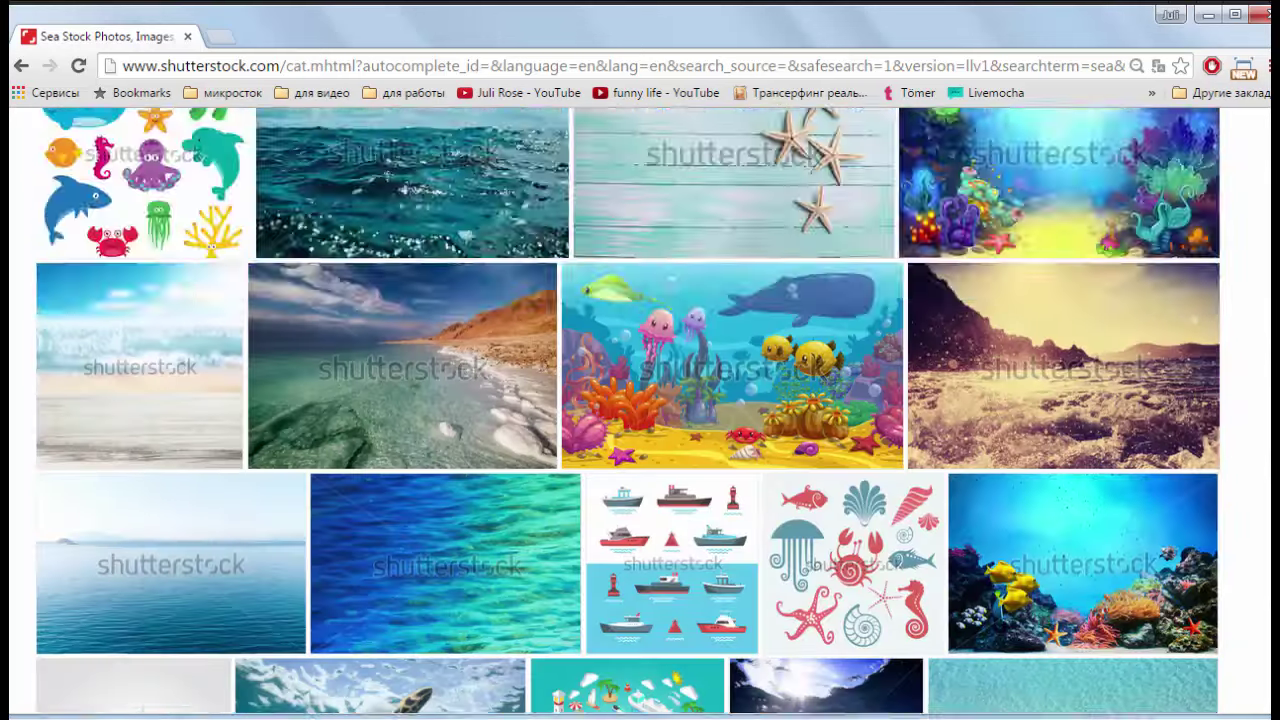
scroll(640, 400, "down", 15)
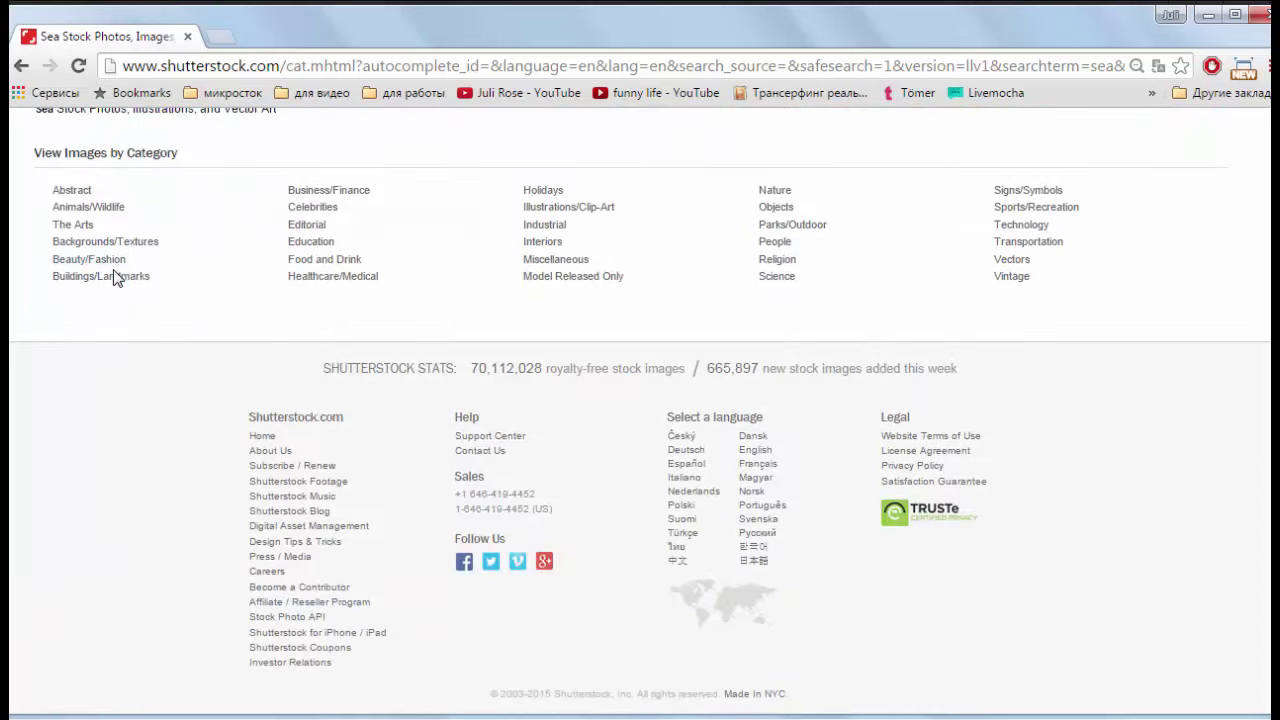
Step: Open the Buildings/Landmarks category, close the sign-up popup, and start browsing its images
left_click(113, 277)
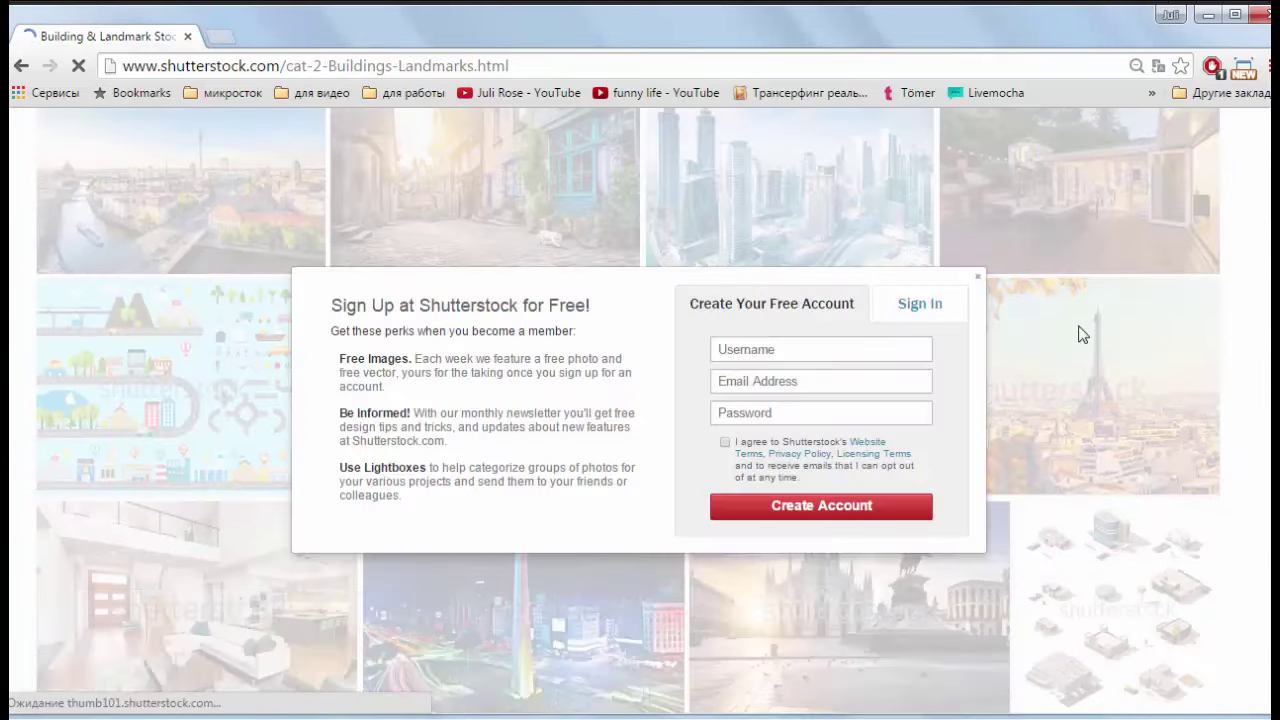
left_click(979, 278)
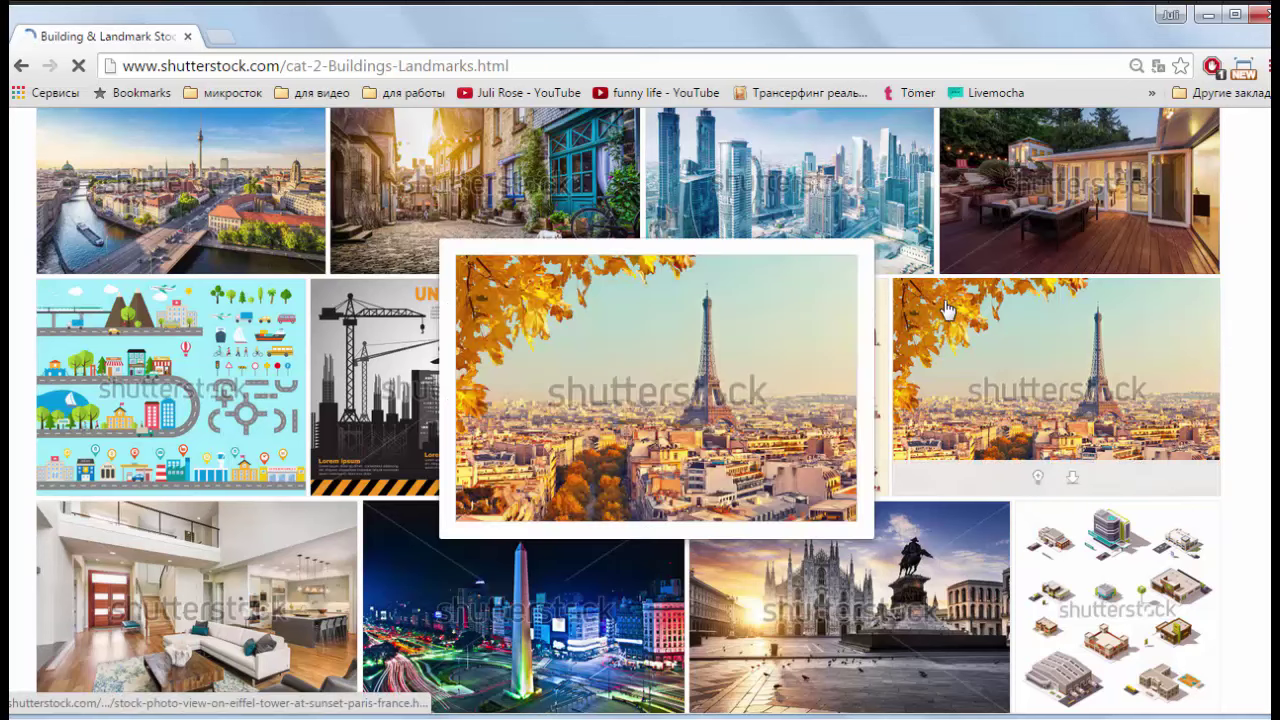
mouse_move(1056, 370)
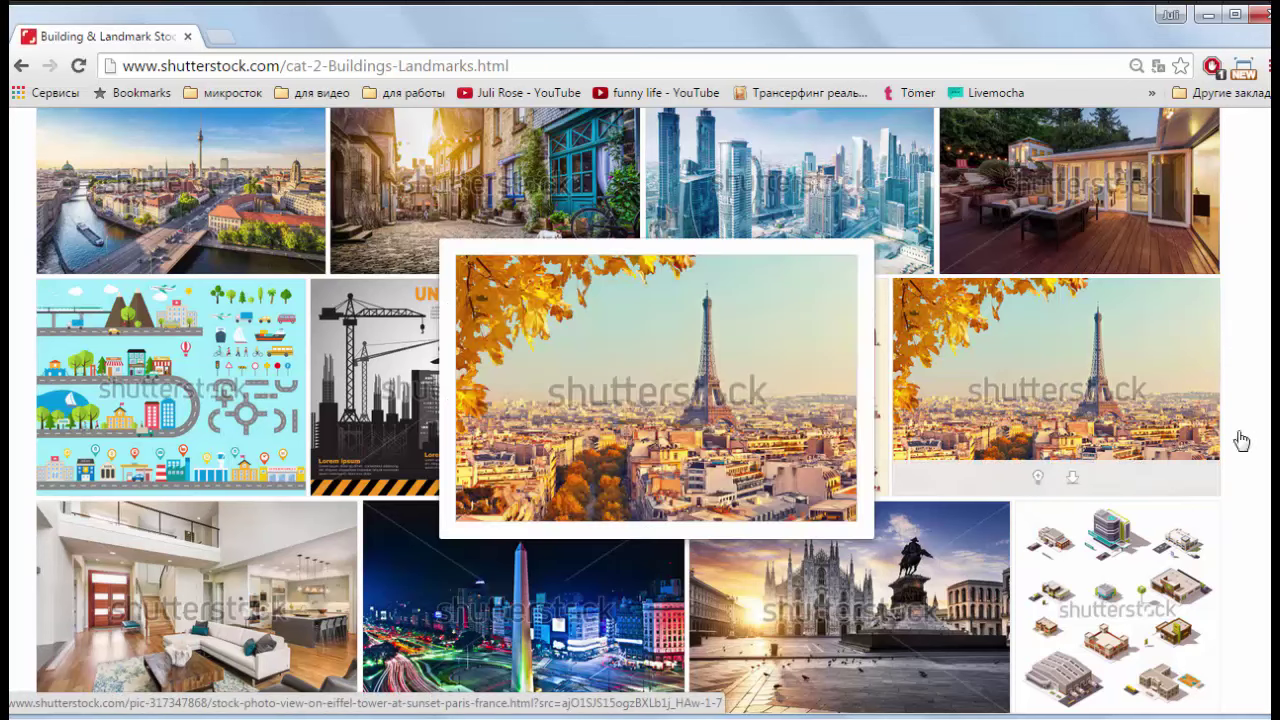
scroll(1237, 437, "down", 5)
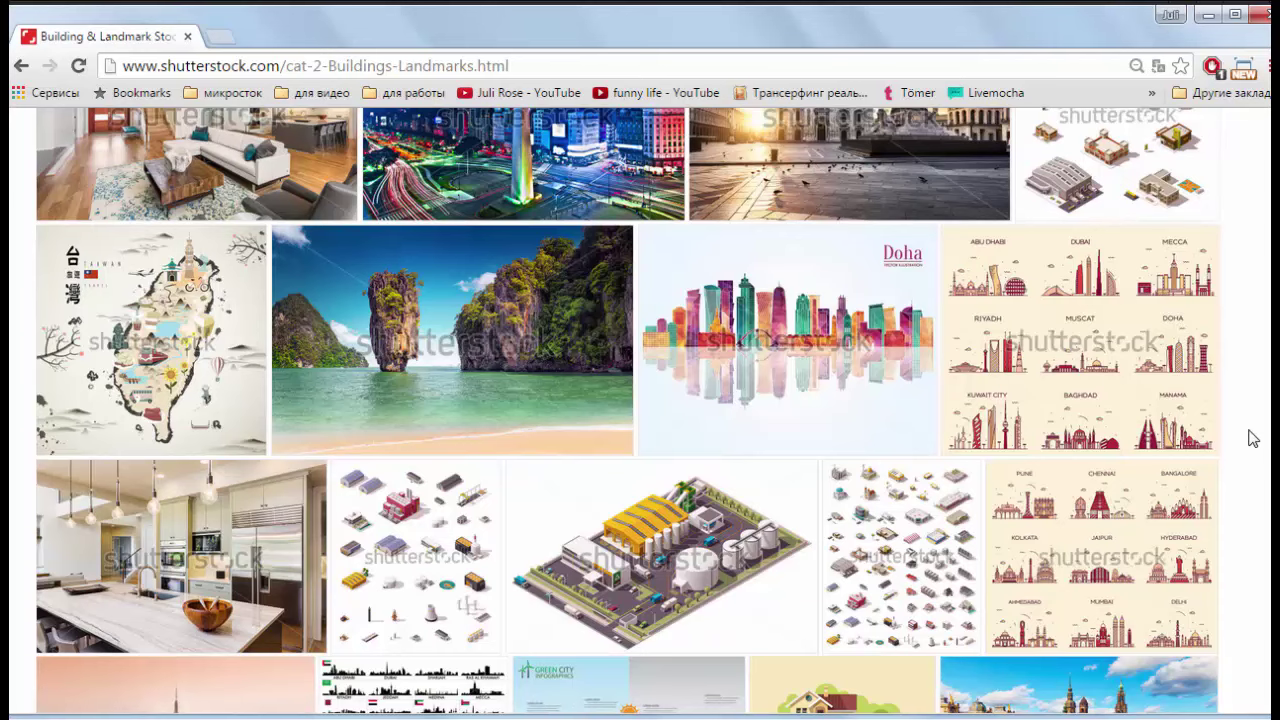
scroll(1253, 438, "down", 2)
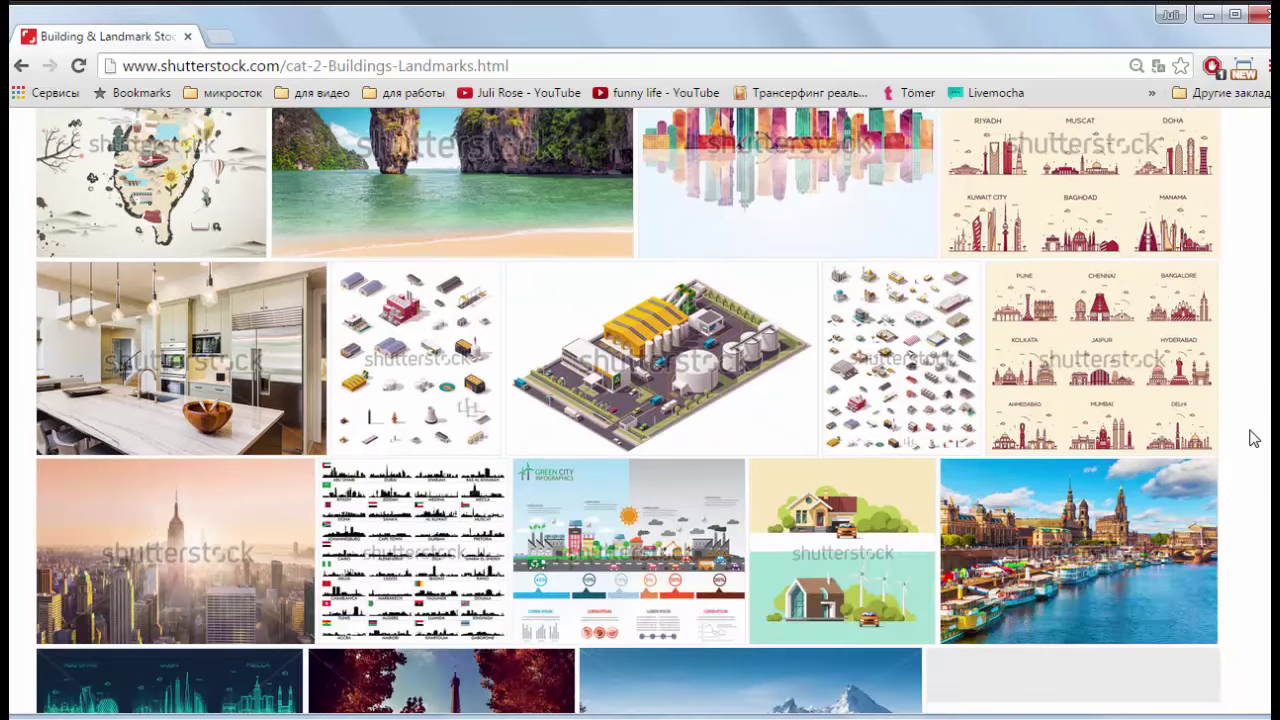
scroll(1253, 438, "down", 7)
scroll(1253, 438, "down", 1)
scroll(1253, 438, "down", 1)
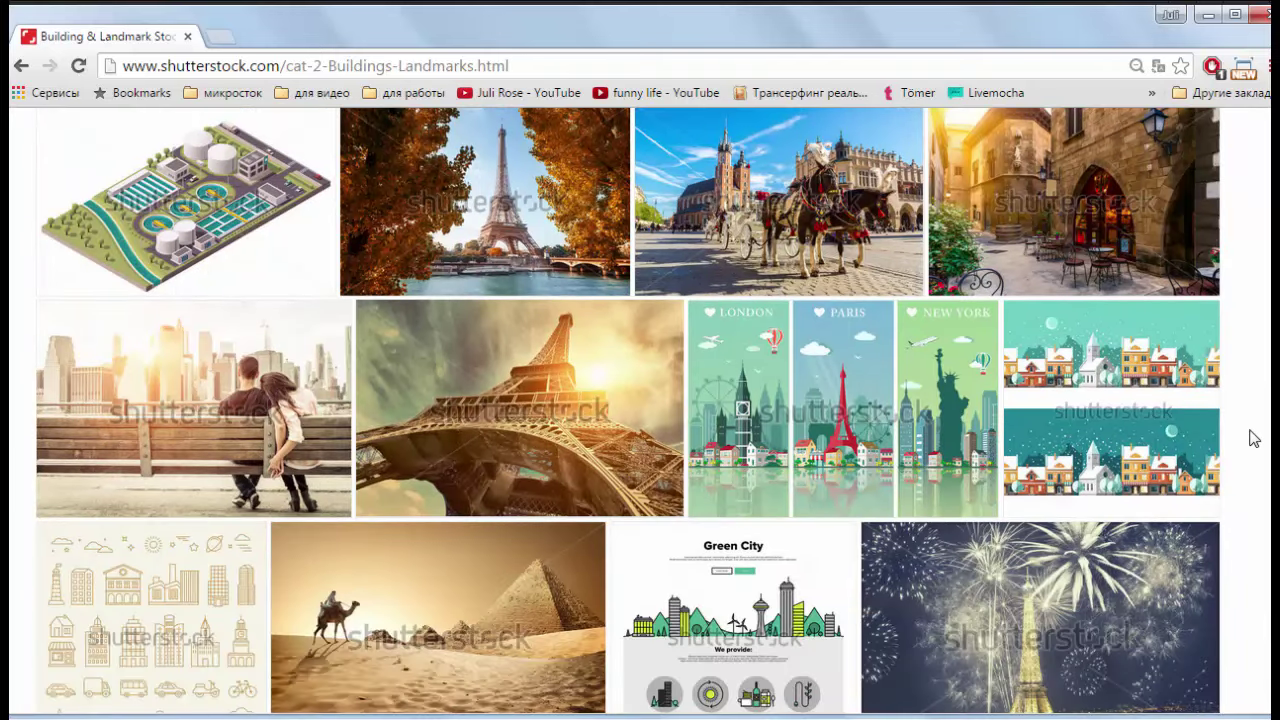
Step: Scroll through the remaining landmark images down to Next Page and the footer
scroll(1253, 438, "down", 1)
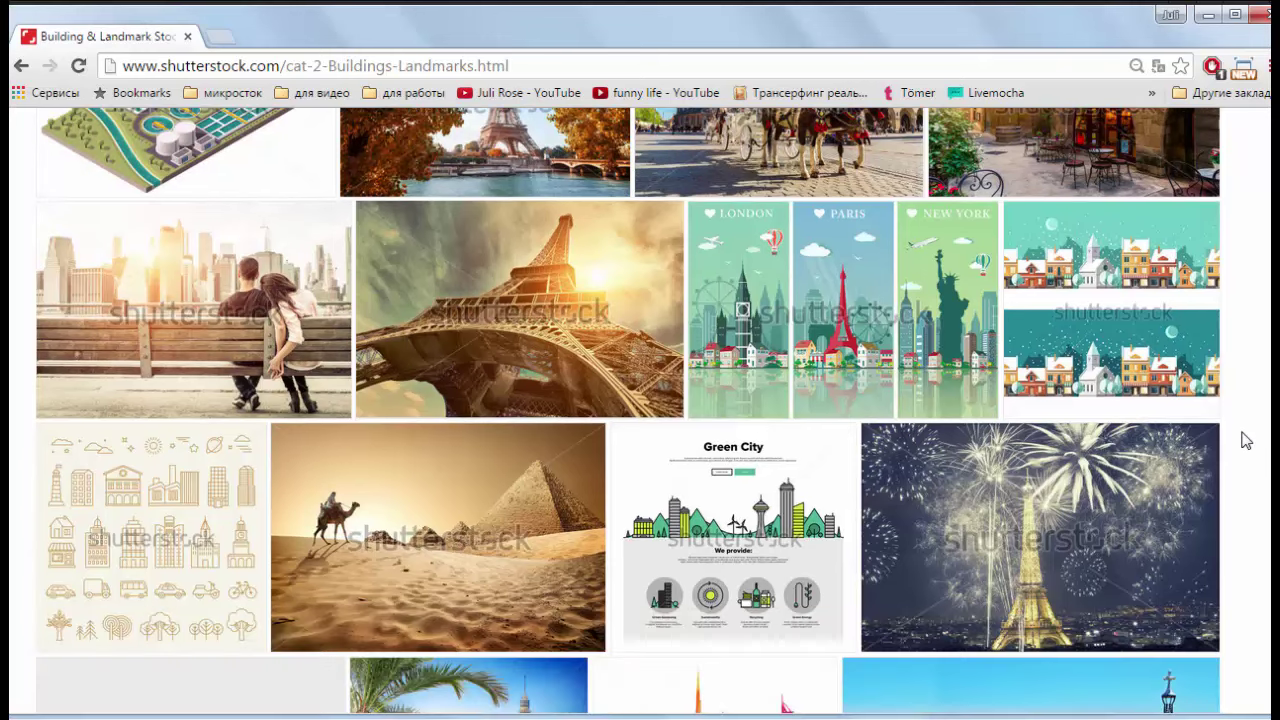
scroll(1253, 438, "down", 1)
scroll(1250, 440, "down", 1)
scroll(1246, 441, "down", 3)
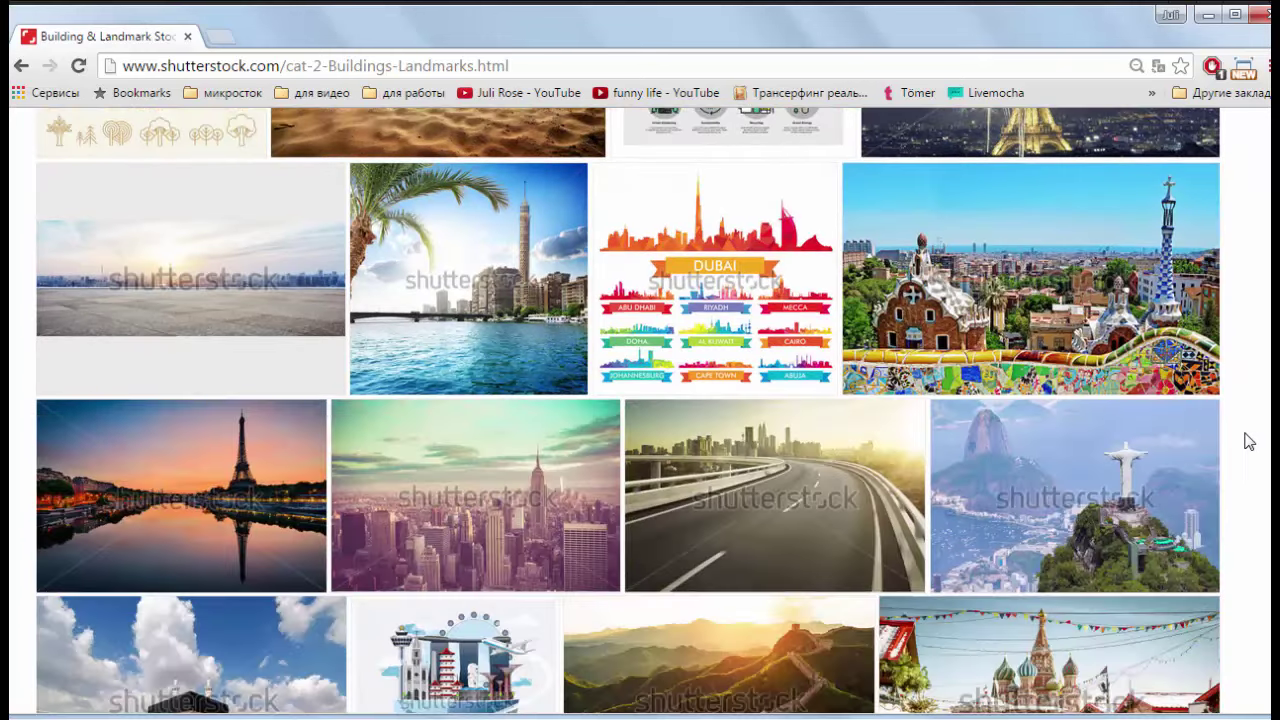
scroll(1248, 441, "down", 3)
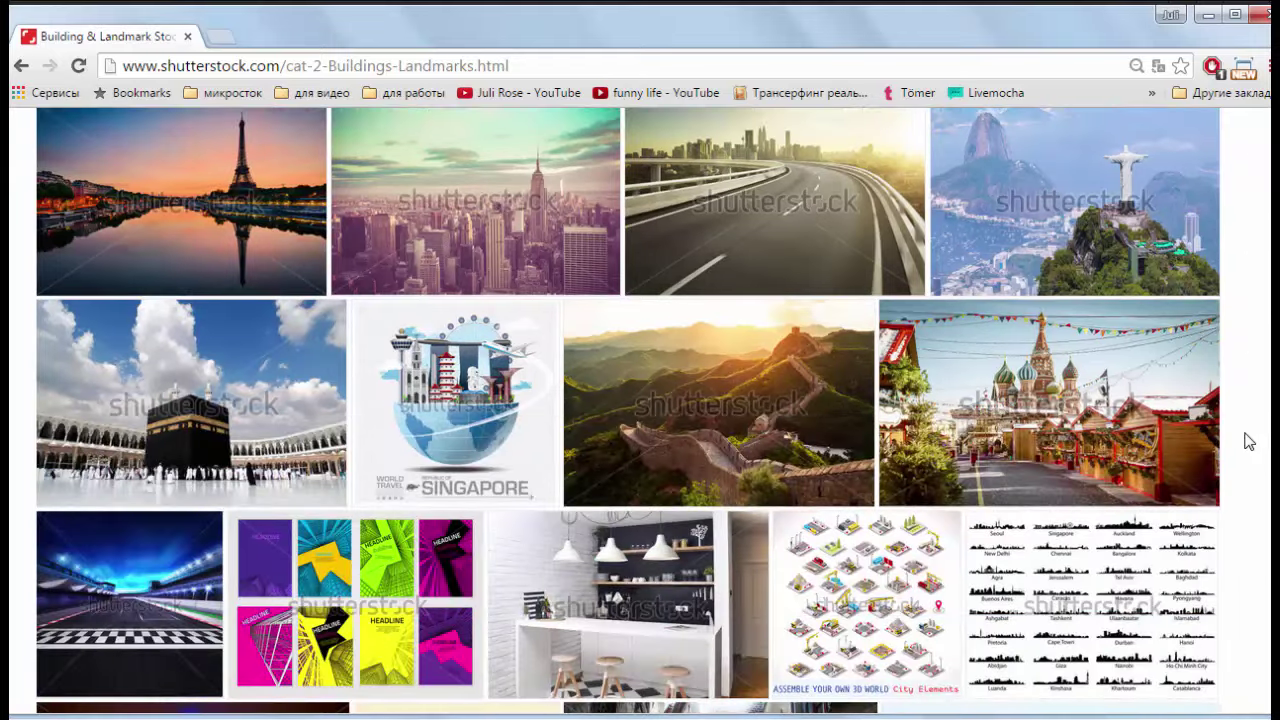
scroll(1248, 441, "down", 1)
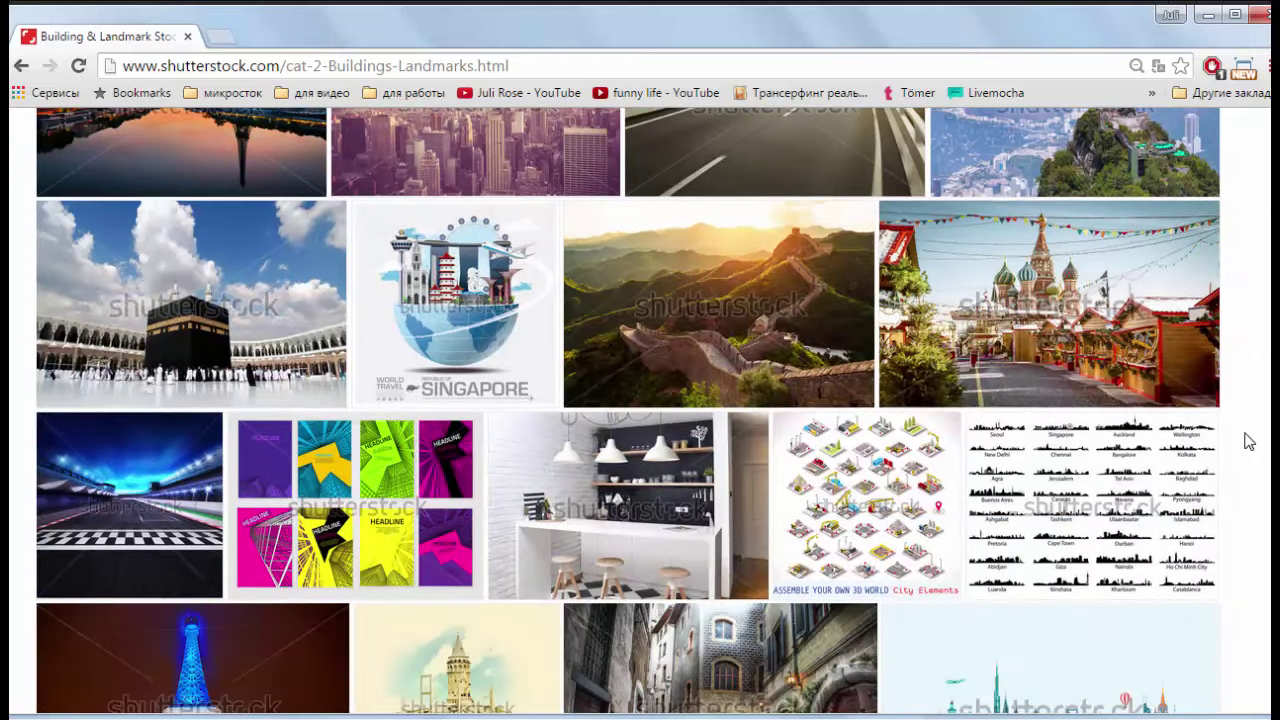
scroll(1248, 441, "down", 2)
scroll(1248, 441, "down", 1)
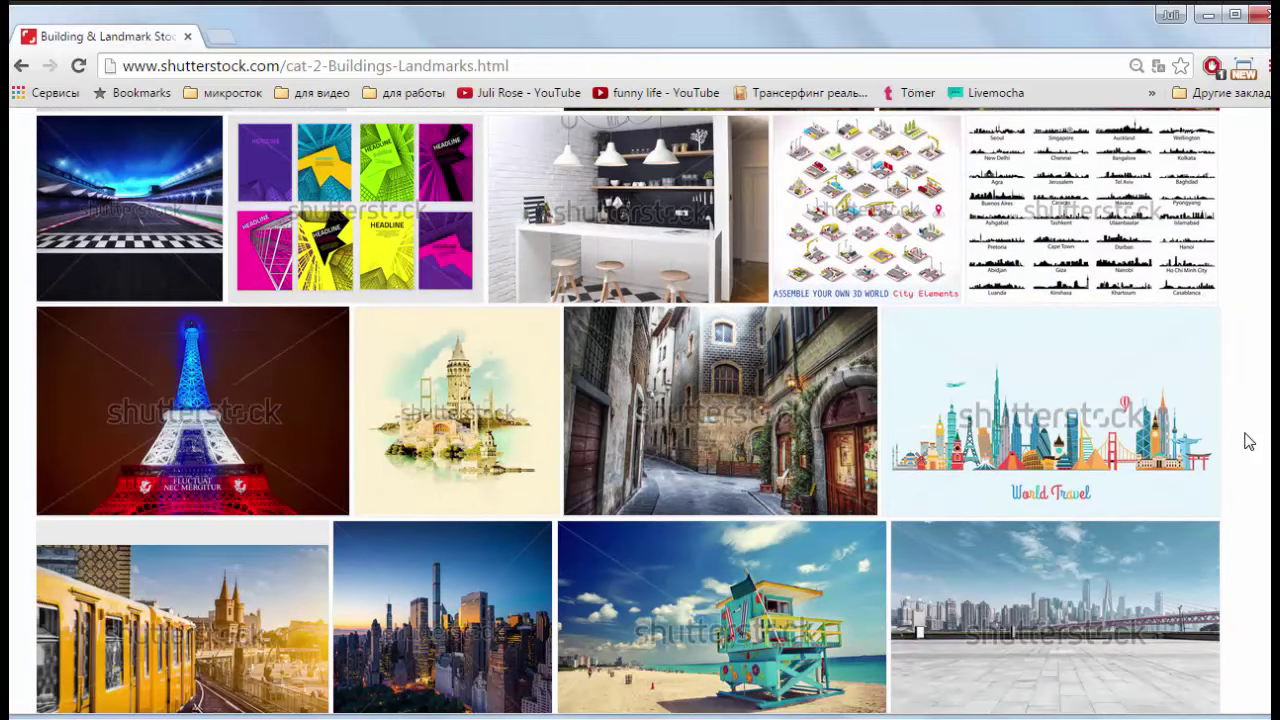
scroll(1248, 441, "down", 1)
scroll(1248, 441, "down", 1)
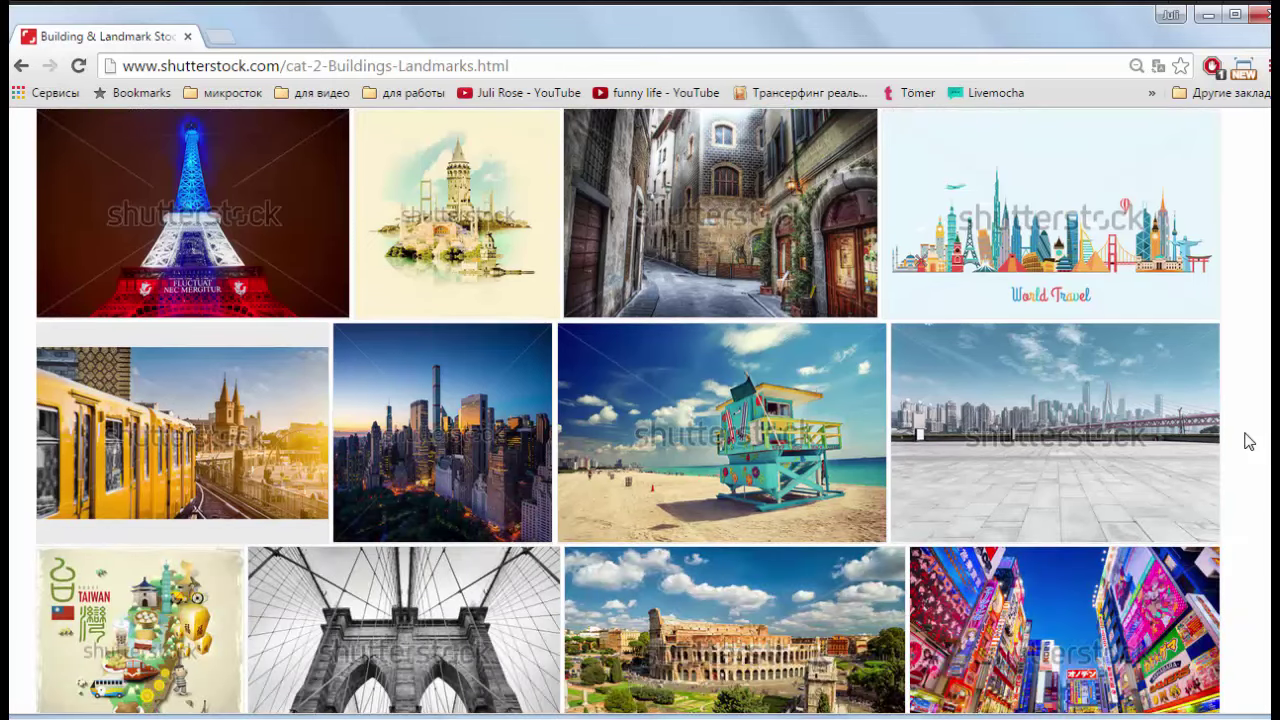
scroll(1248, 441, "down", 2)
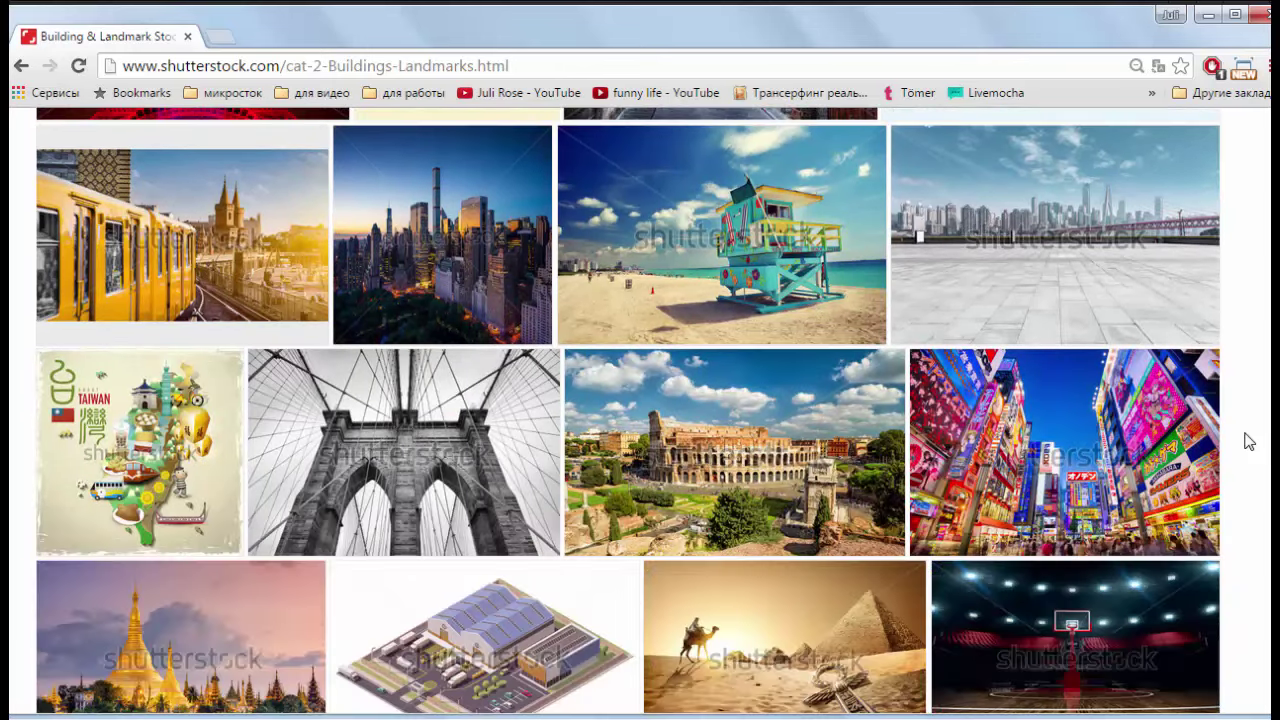
scroll(1248, 441, "down", 1)
scroll(1248, 441, "down", 1)
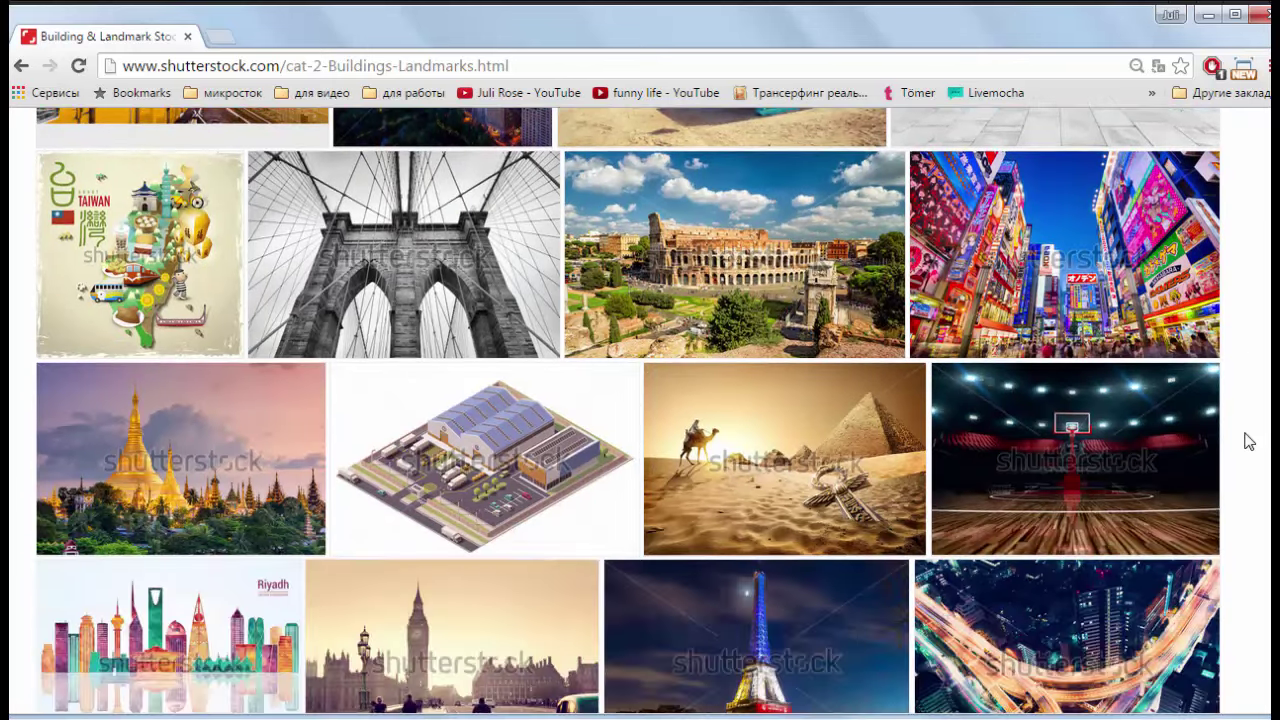
scroll(1242, 450, "down", 2)
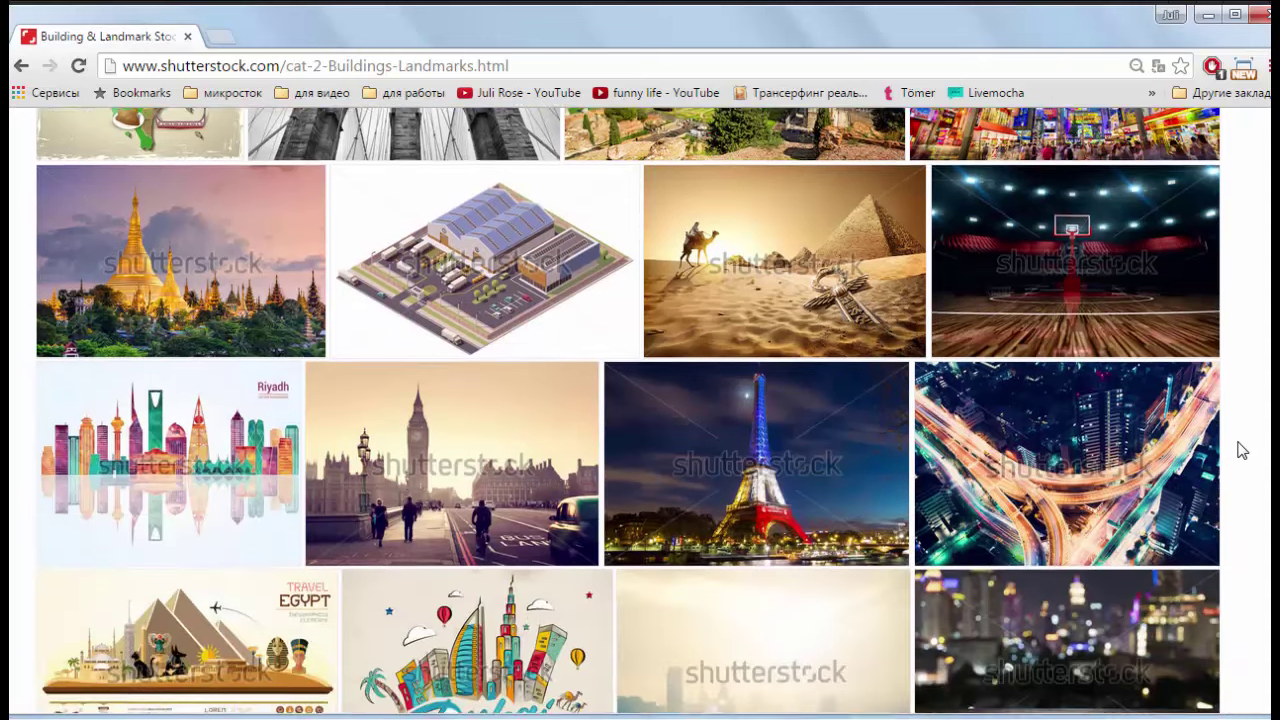
scroll(1242, 450, "down", 1)
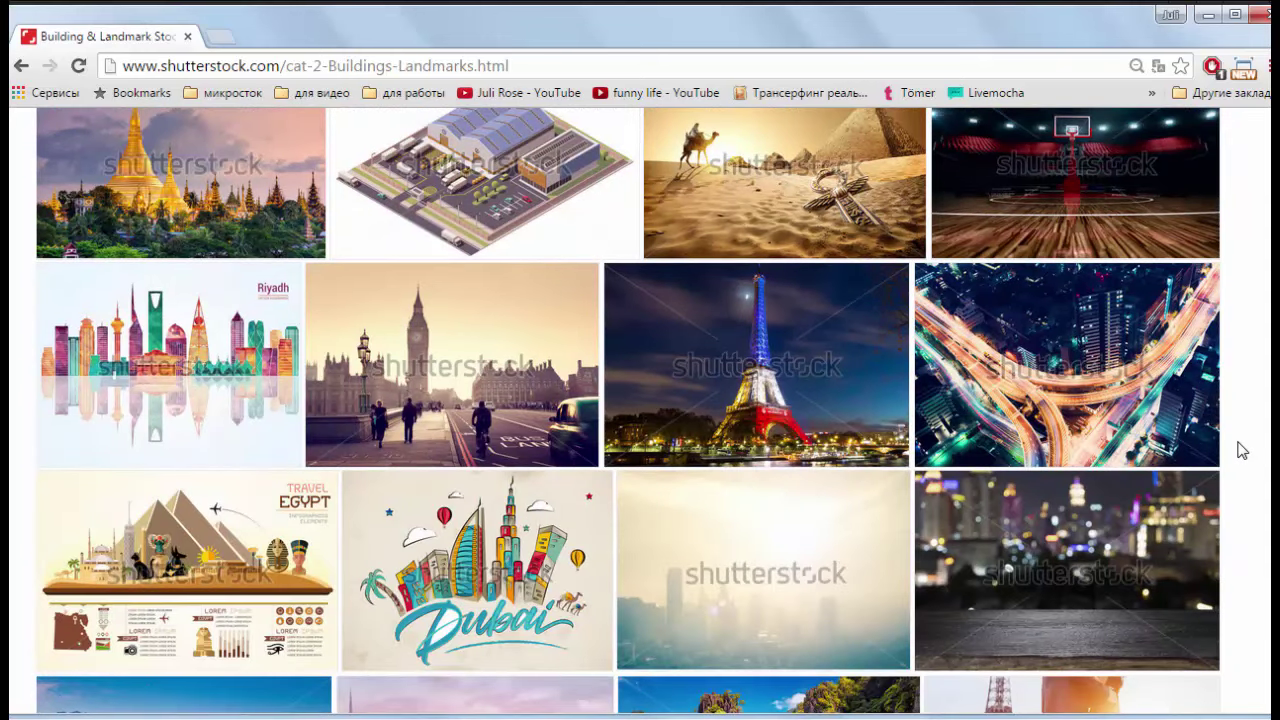
scroll(1240, 450, "down", 1)
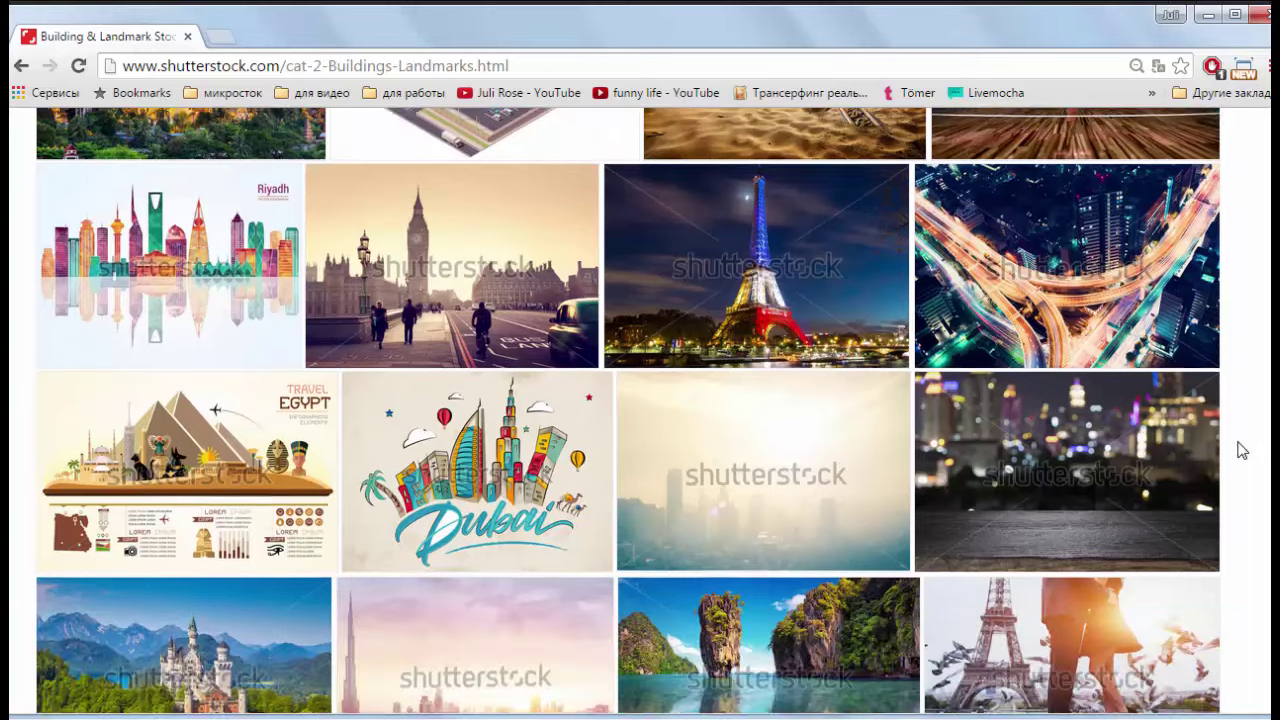
scroll(1238, 449, "down", 1)
scroll(1238, 449, "down", 10)
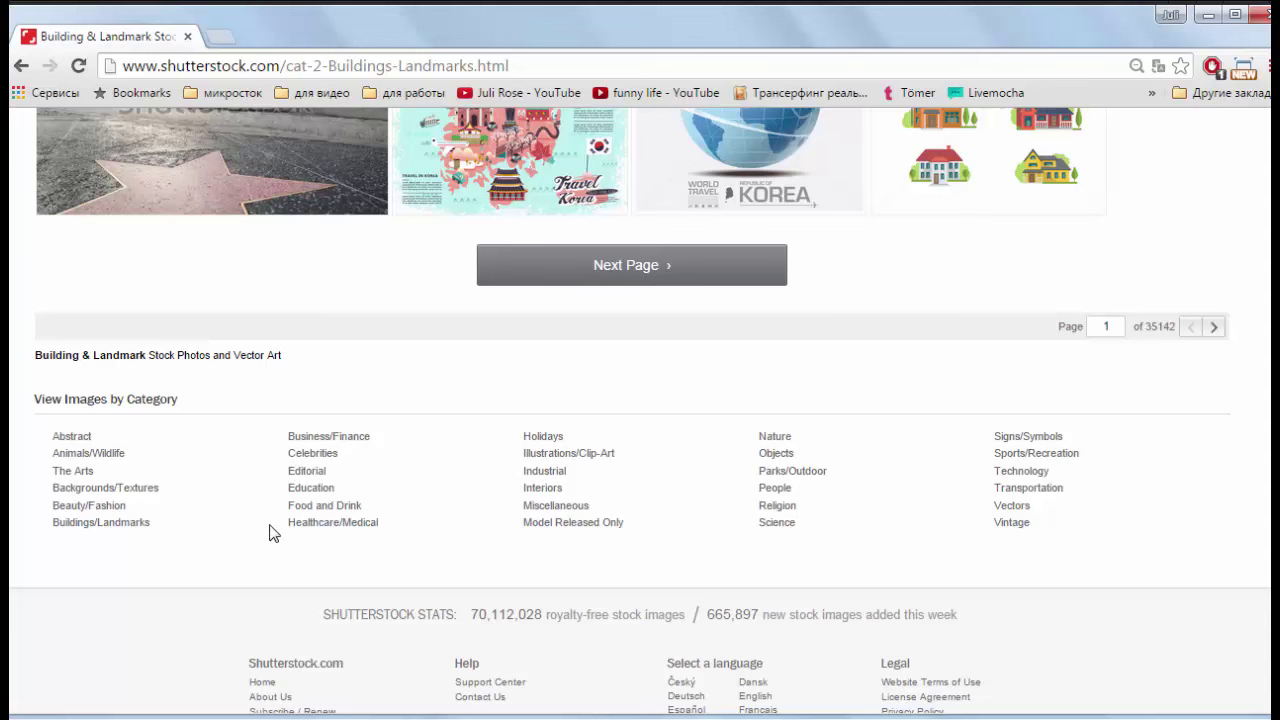
Step: Open the Industrial category and browse its first rows of images
left_click(547, 475)
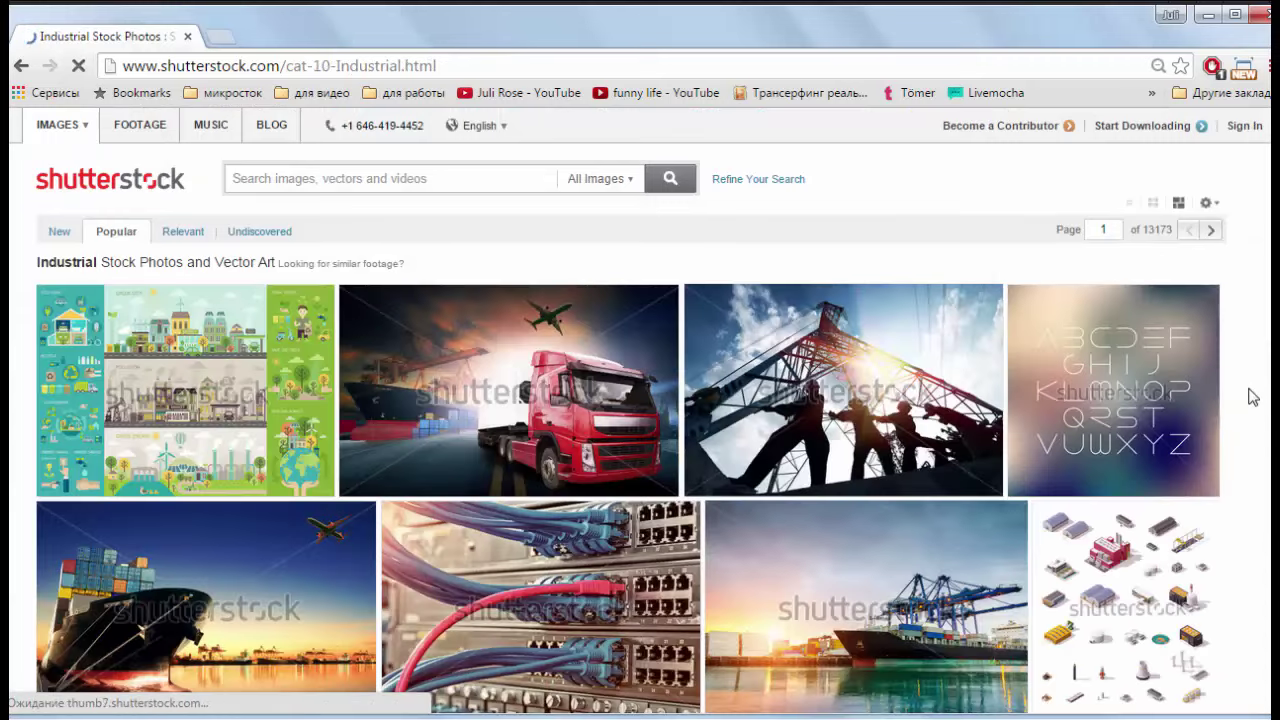
scroll(1254, 397, "down", 4)
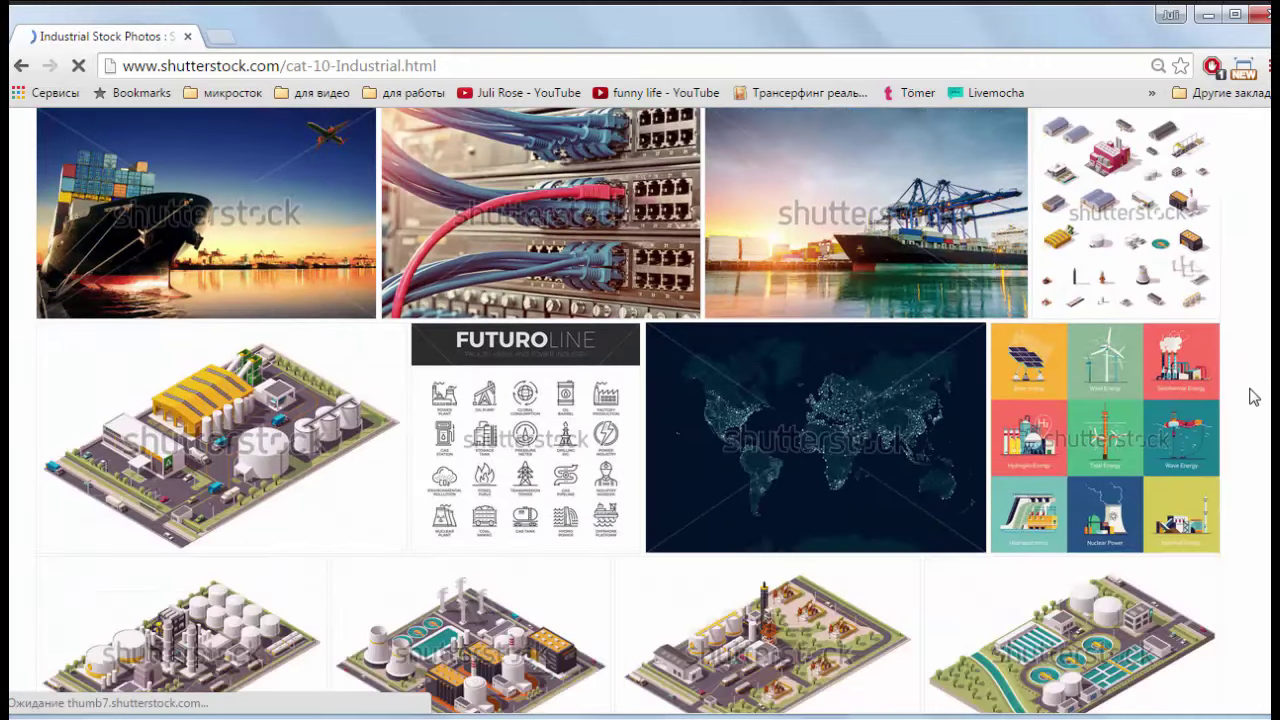
scroll(1254, 397, "down", 1)
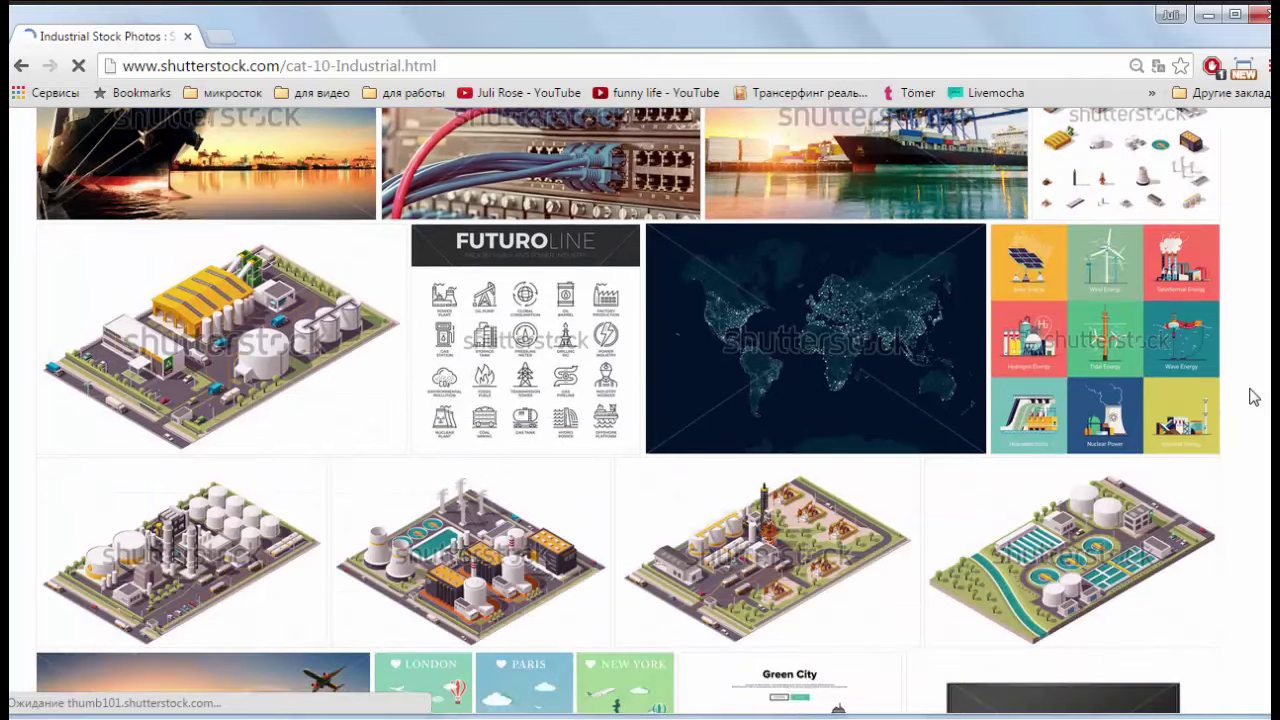
scroll(1254, 397, "down", 1)
scroll(1254, 397, "up", 1)
scroll(1266, 420, "down", 2)
scroll(1266, 420, "down", 2)
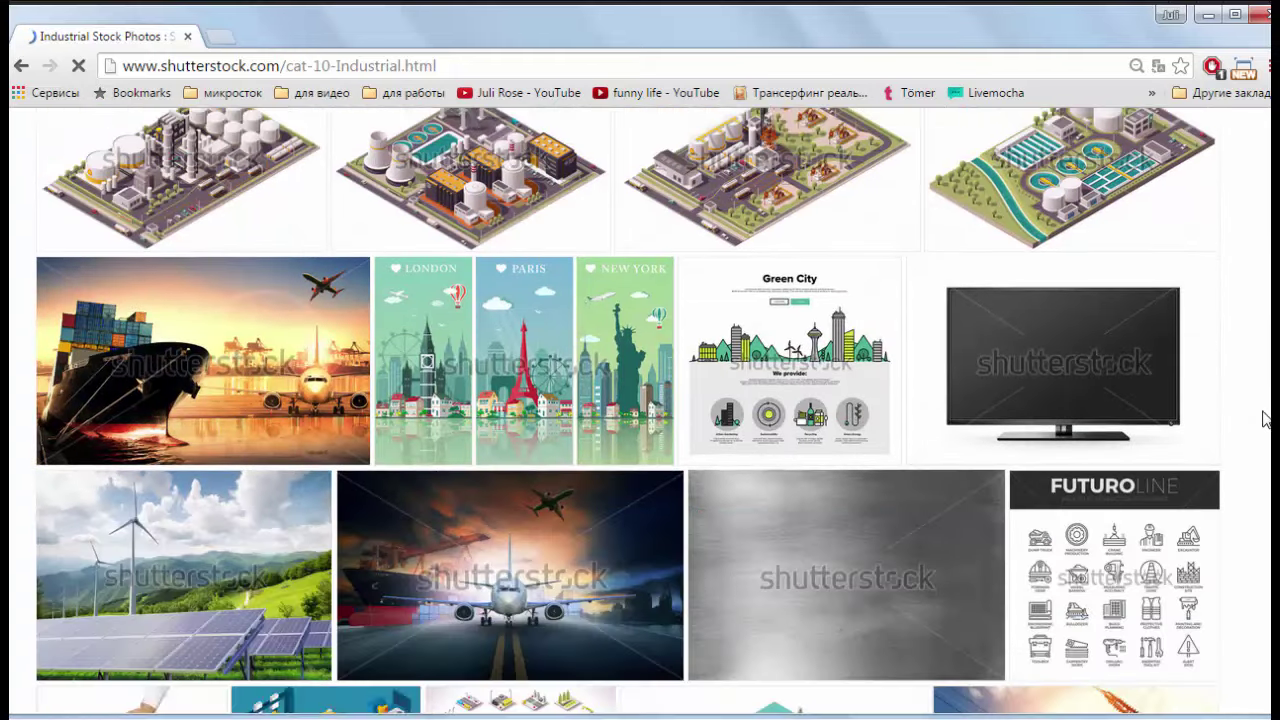
scroll(1266, 420, "down", 1)
scroll(1266, 420, "down", 1)
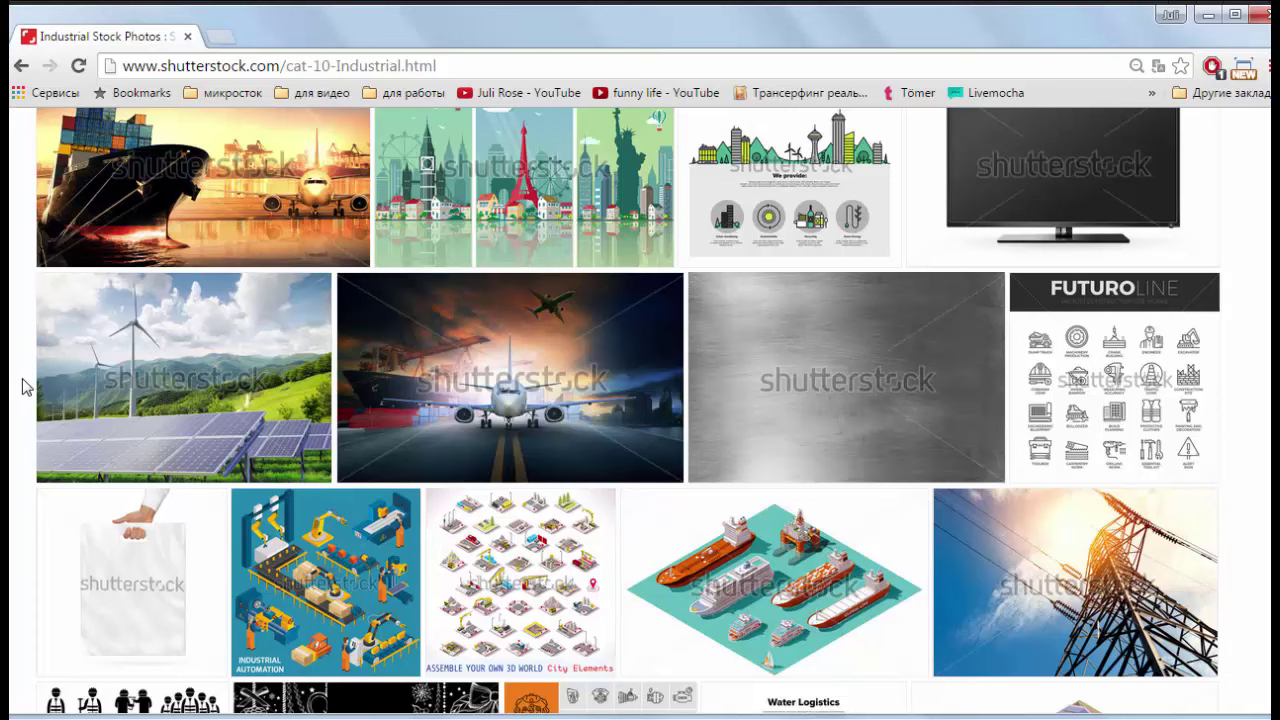
Step: Keep scrolling through the warehouse, machinery, factory and construction images
scroll(570, 400, "down", 1)
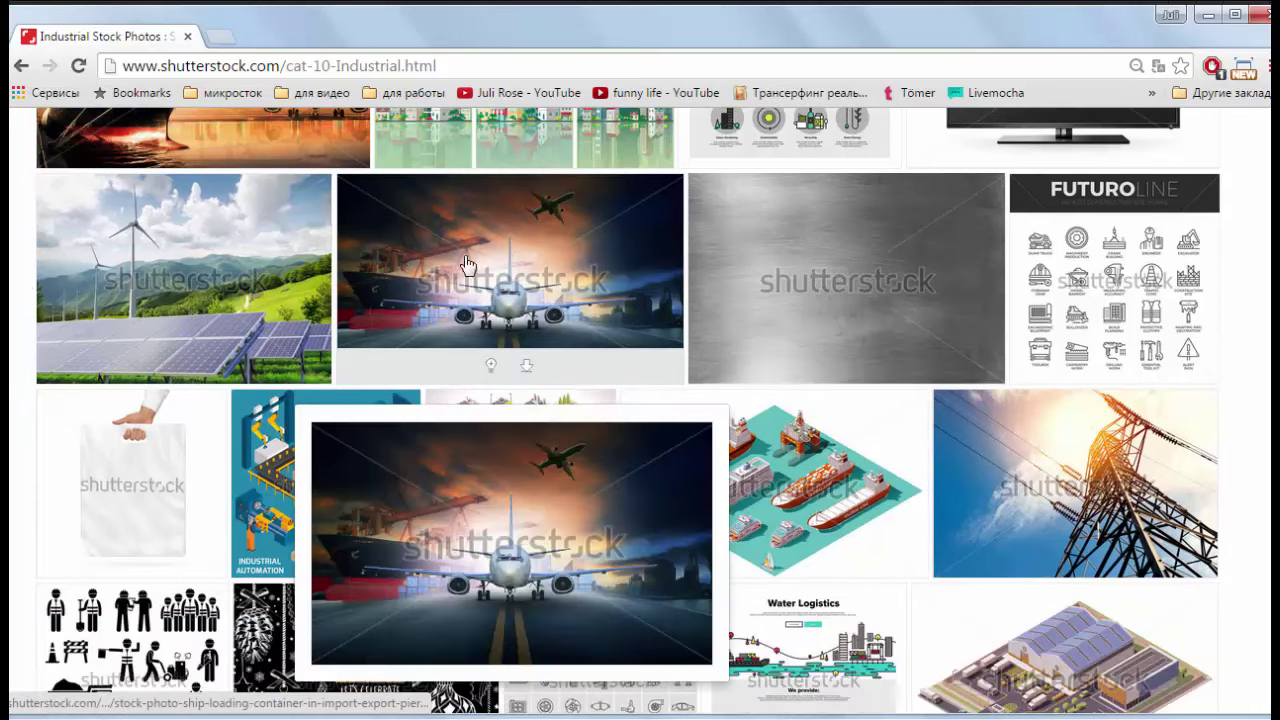
scroll(20, 368, "down", 1)
scroll(20, 368, "down", 1)
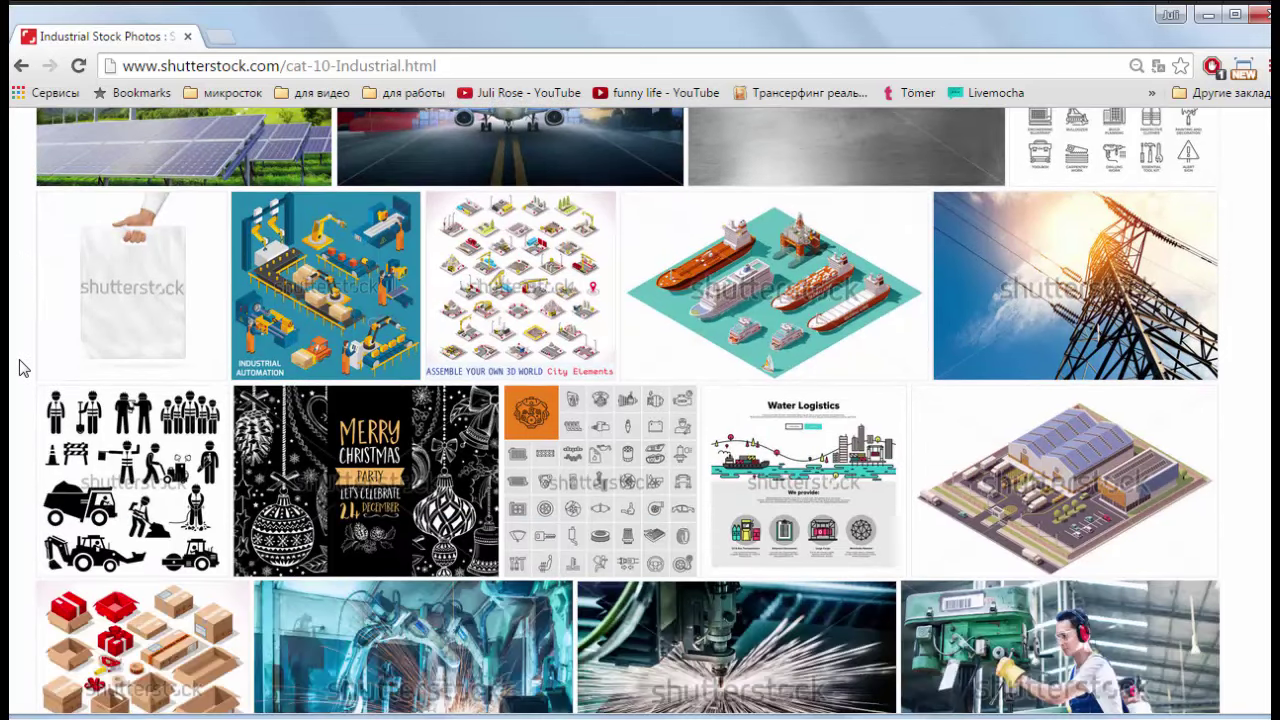
scroll(20, 368, "down", 1)
scroll(20, 368, "down", 3)
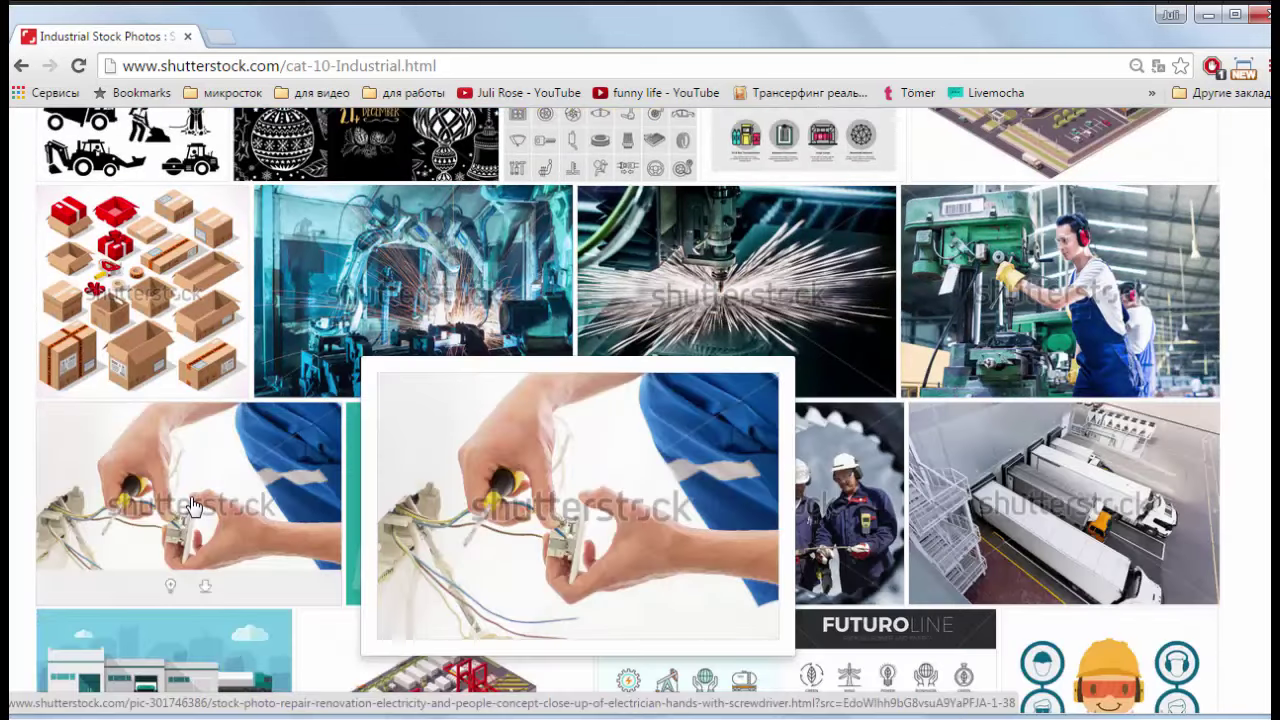
mouse_move(188, 480)
scroll(15, 308, "down", 2)
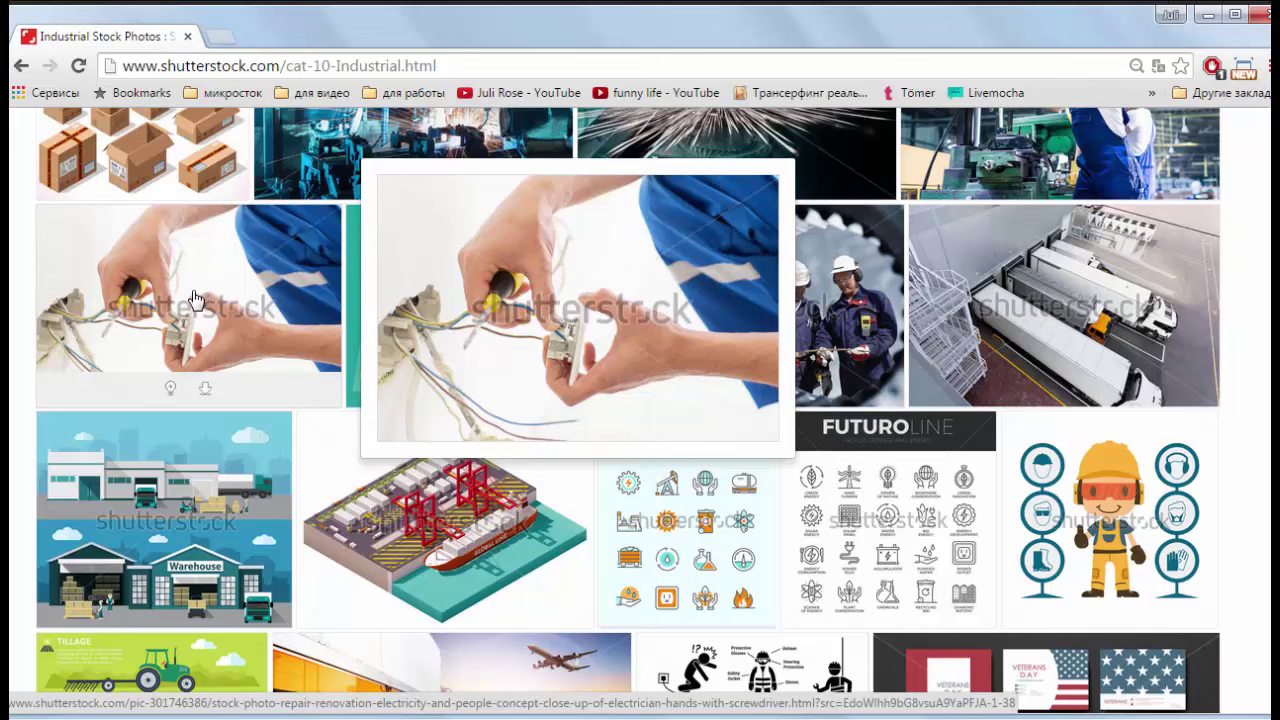
scroll(12, 358, "down", 1)
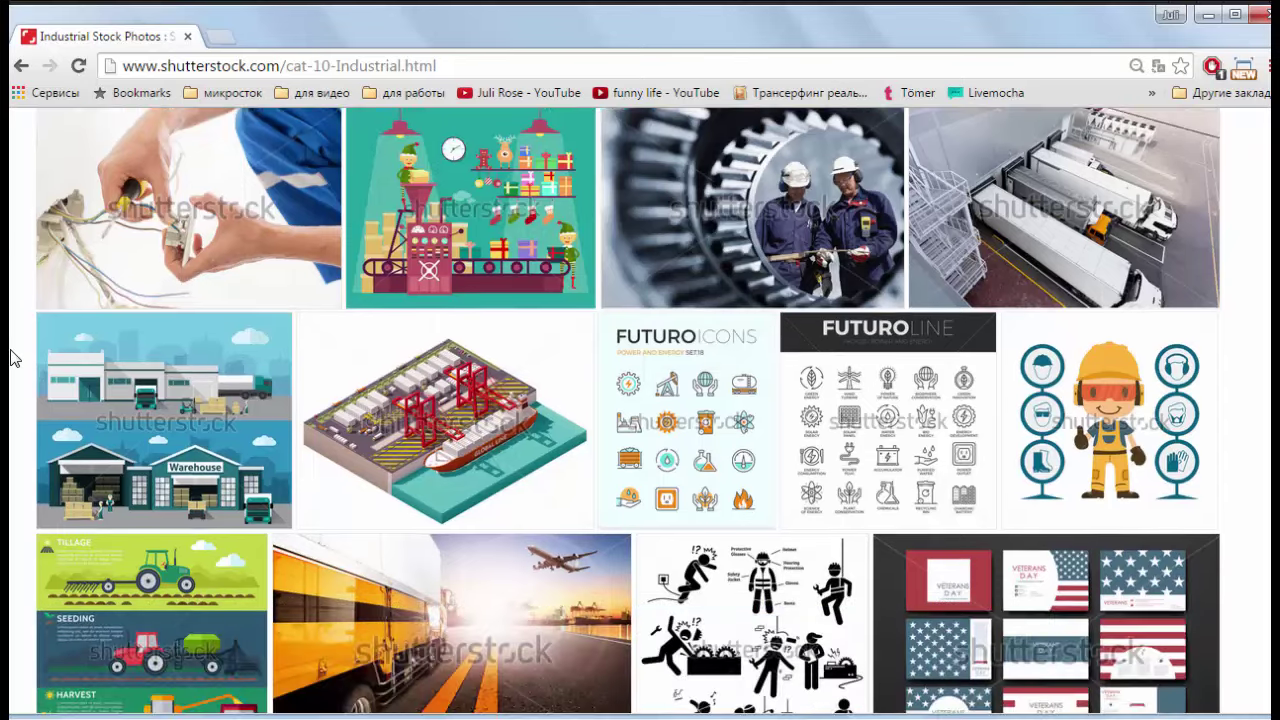
scroll(12, 358, "down", 1)
scroll(12, 358, "down", 2)
scroll(12, 358, "down", 3)
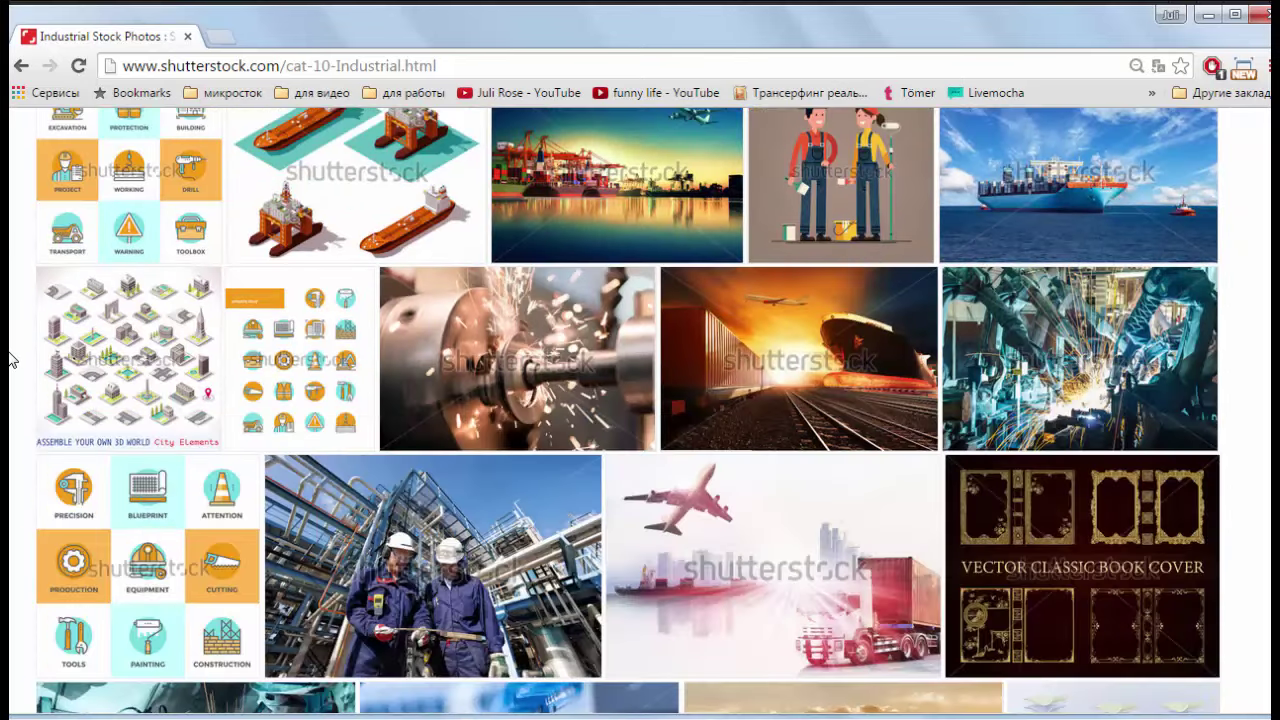
scroll(12, 360, "down", 1)
scroll(12, 360, "down", 1)
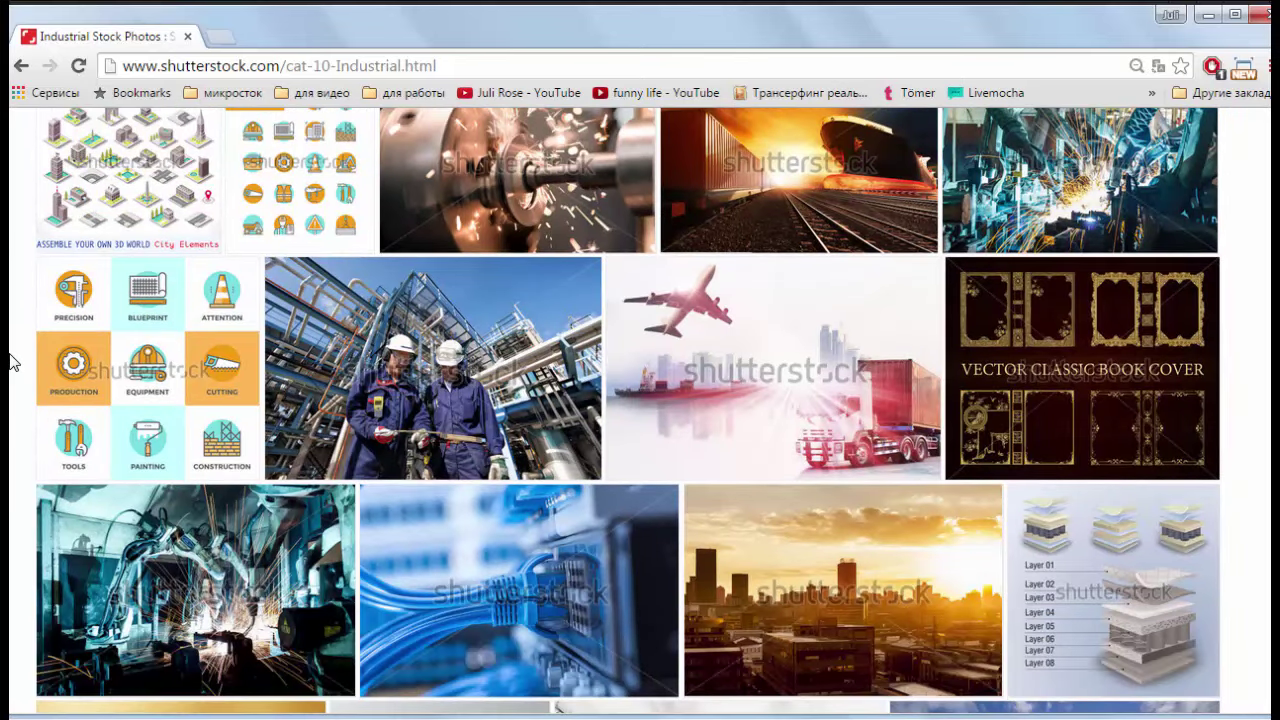
scroll(12, 362, "down", 1)
scroll(12, 362, "down", 1)
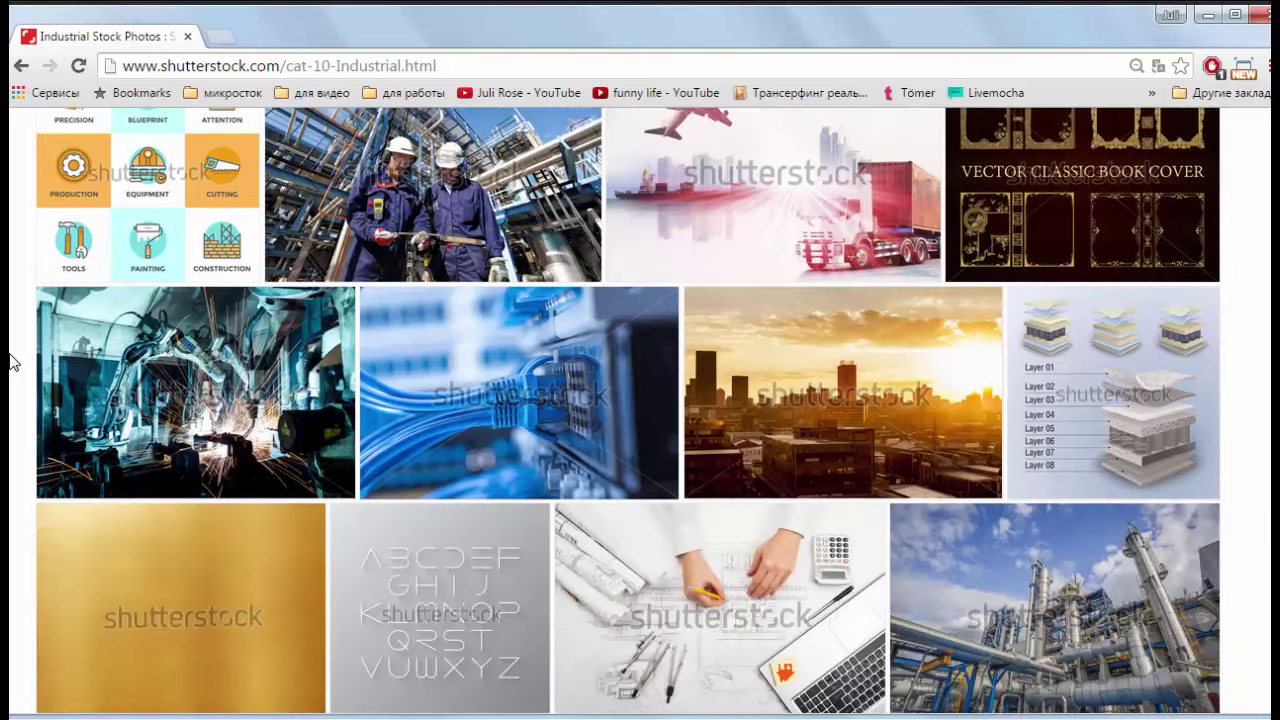
scroll(12, 361, "down", 2)
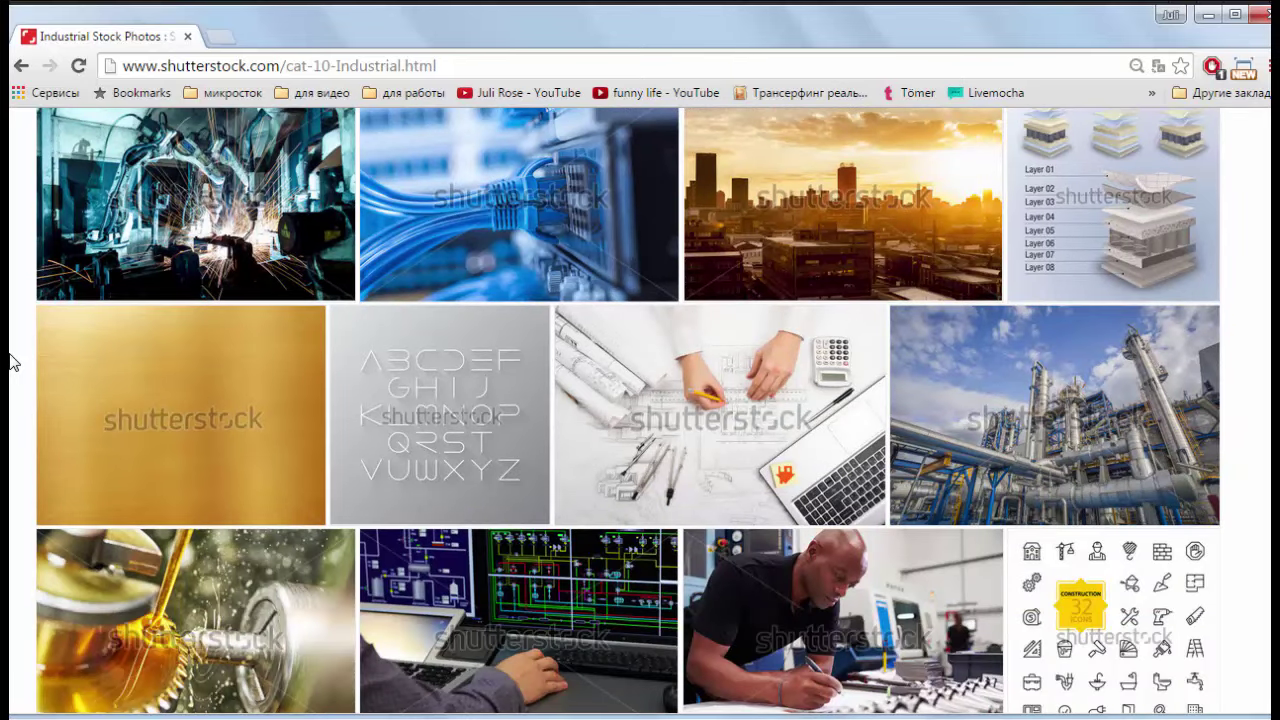
scroll(12, 335, "down", 1)
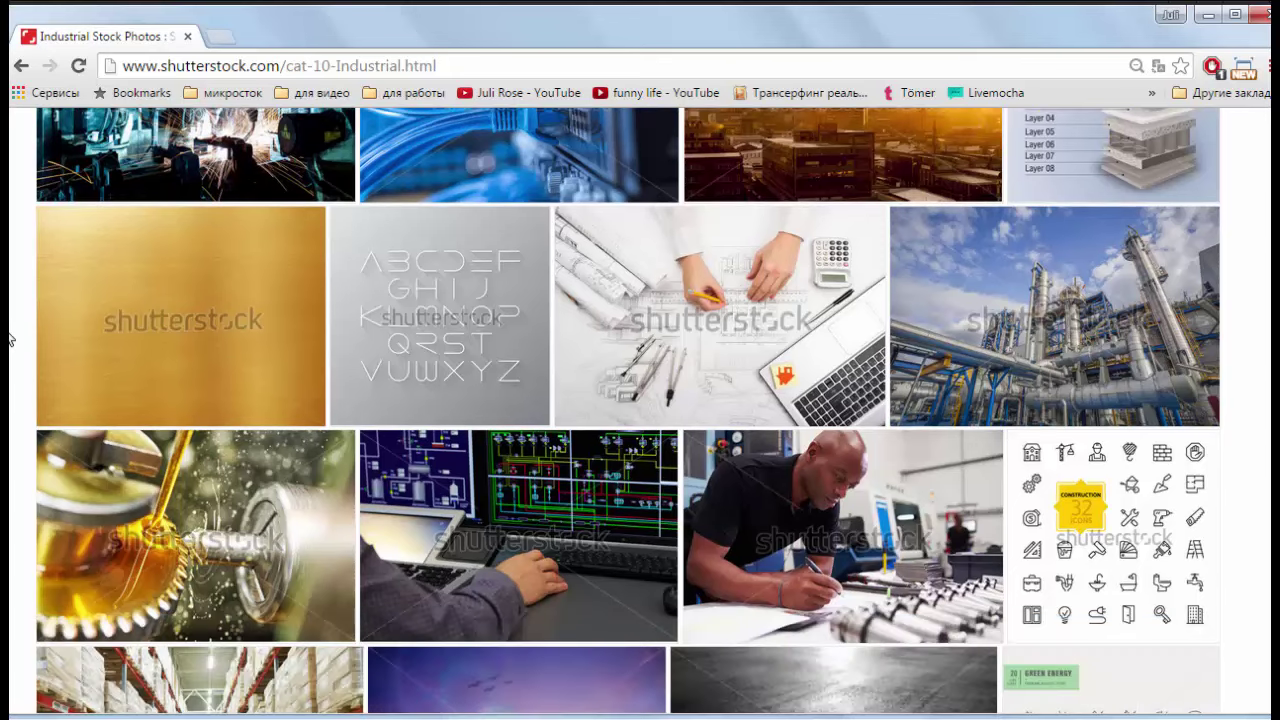
scroll(10, 340, "down", 2)
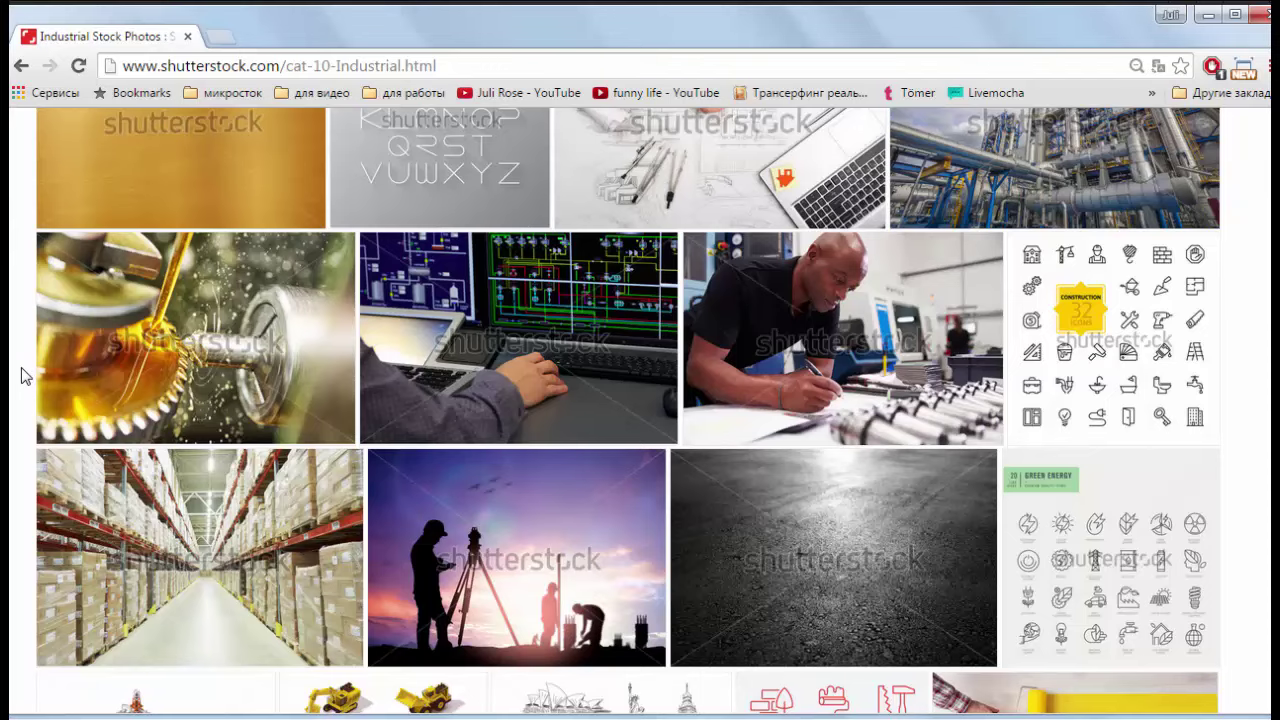
scroll(25, 376, "down", 1)
scroll(25, 376, "down", 1)
scroll(25, 376, "down", 1)
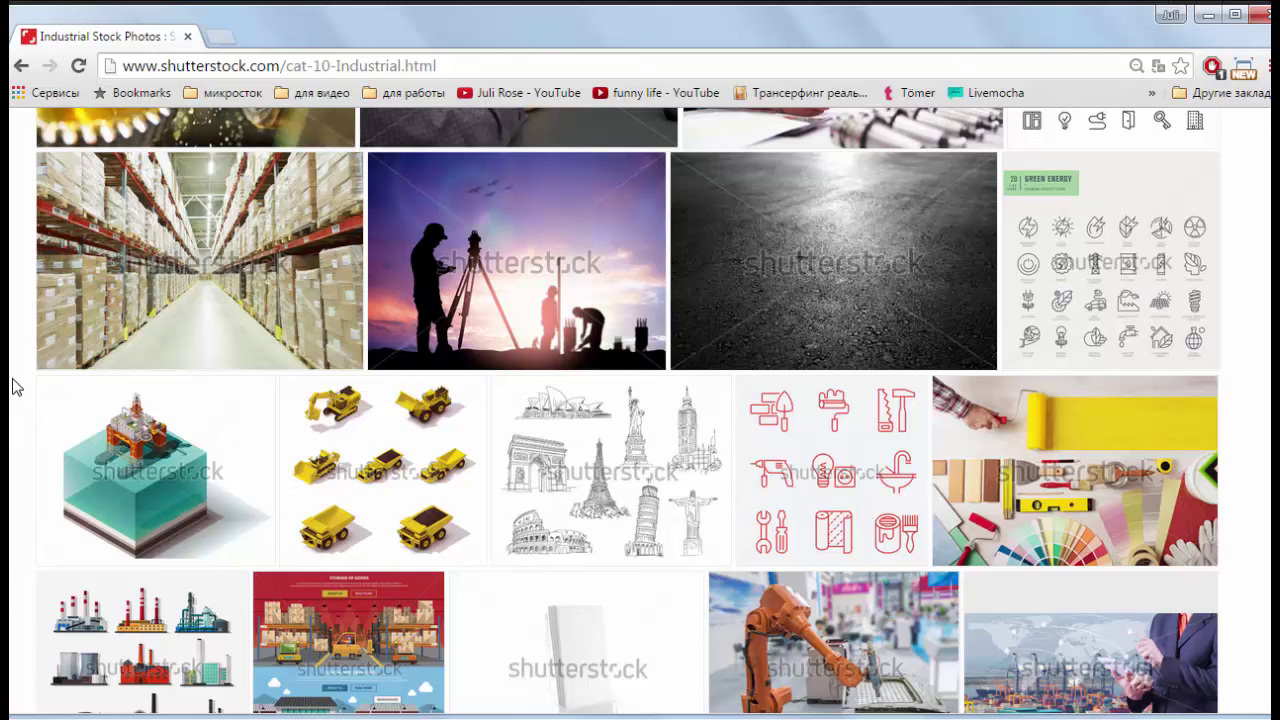
Step: Scroll past the globe and boxes thumbnails to the Next Page button on Industrial page 1
scroll(14, 387, "down", 1)
scroll(14, 387, "down", 1)
scroll(13, 388, "down", 1)
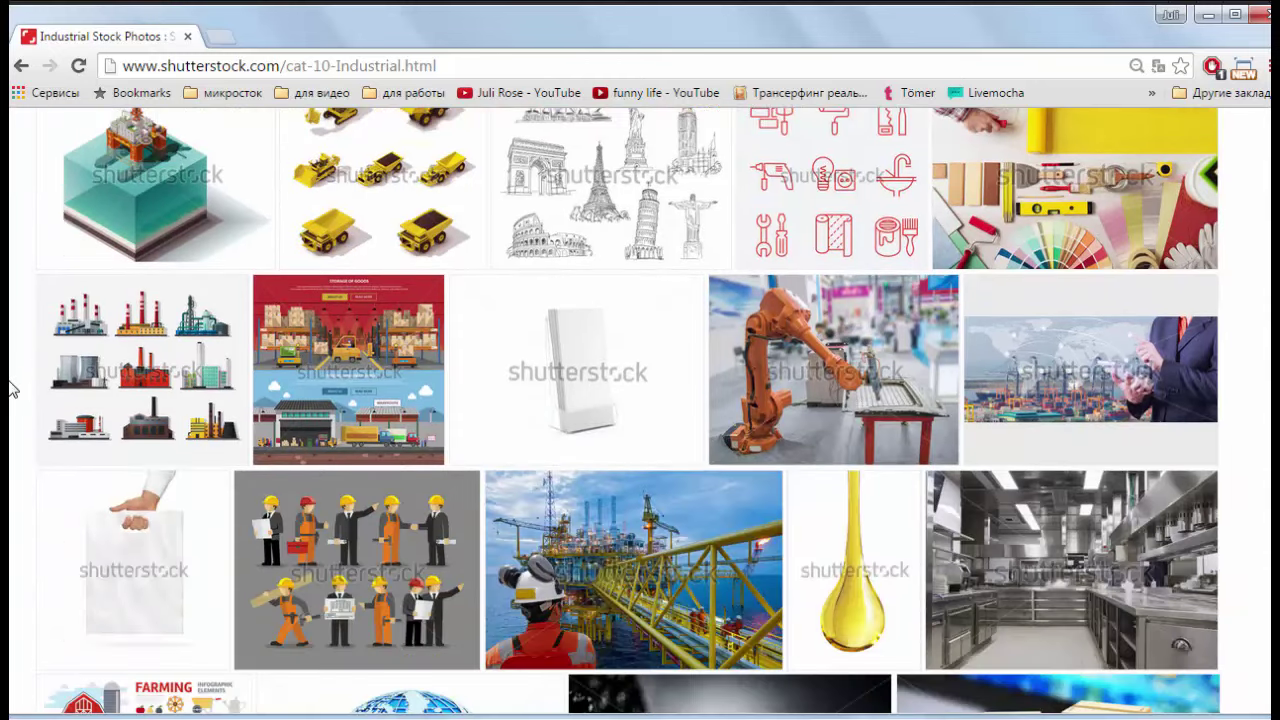
scroll(10, 388, "down", 2)
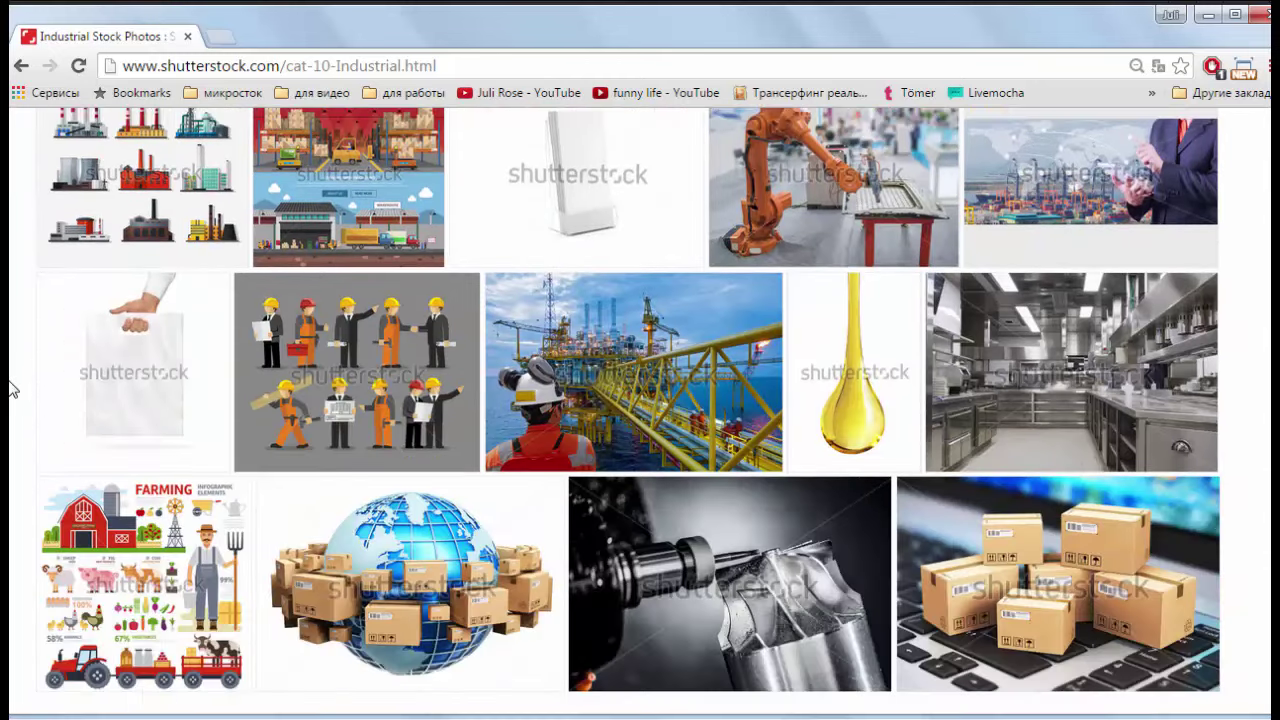
scroll(10, 388, "down", 1)
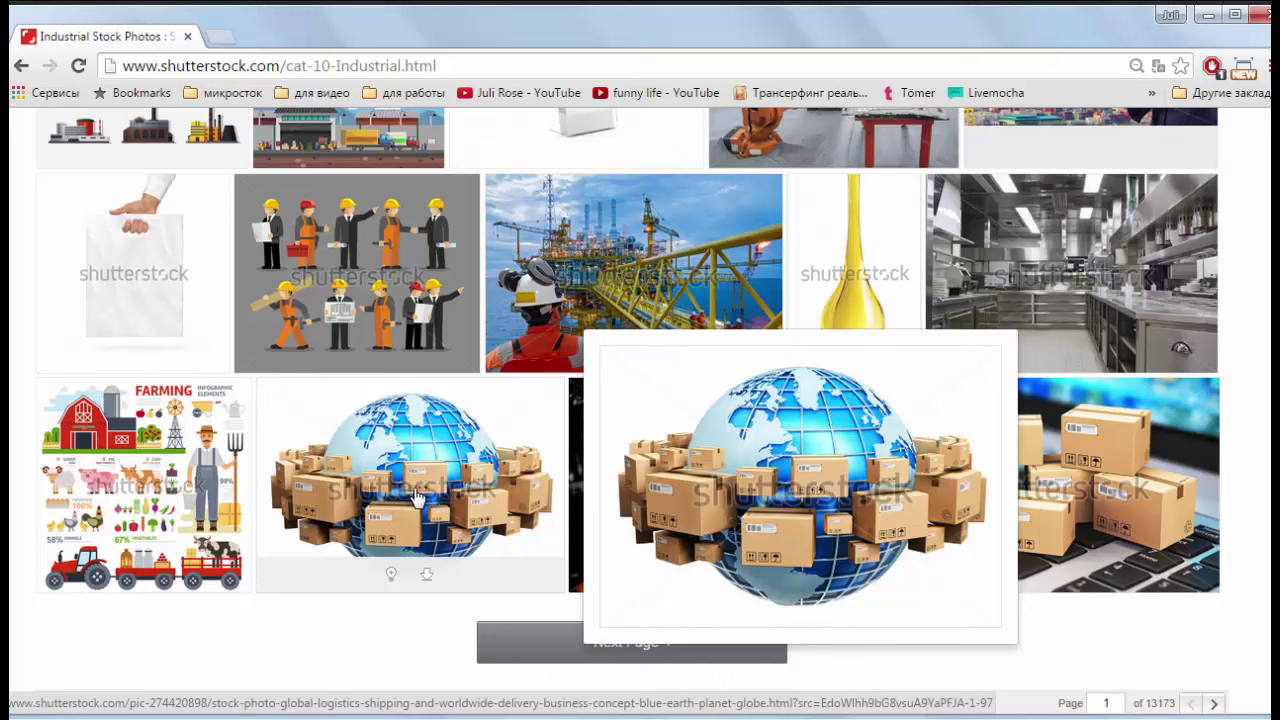
mouse_move(410, 485)
scroll(417, 497, "down", 1)
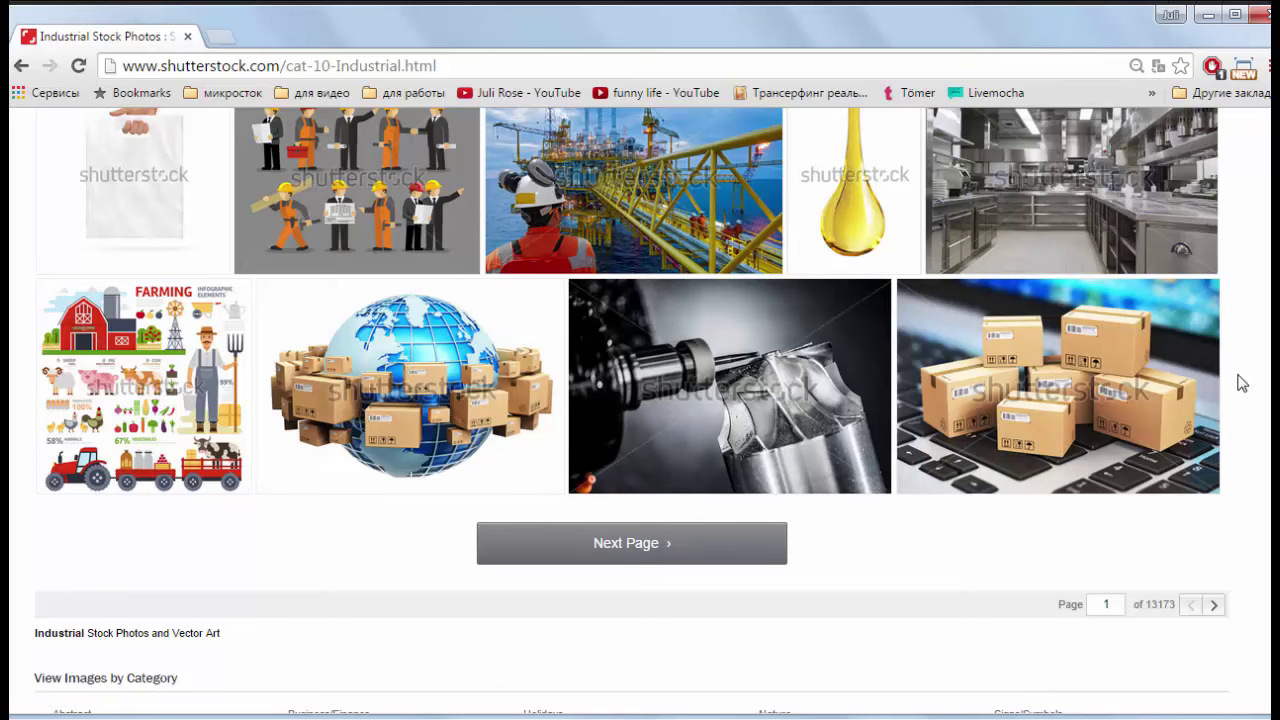
scroll(1242, 383, "up", 1)
scroll(1242, 383, "up", 1)
scroll(1242, 383, "down", 1)
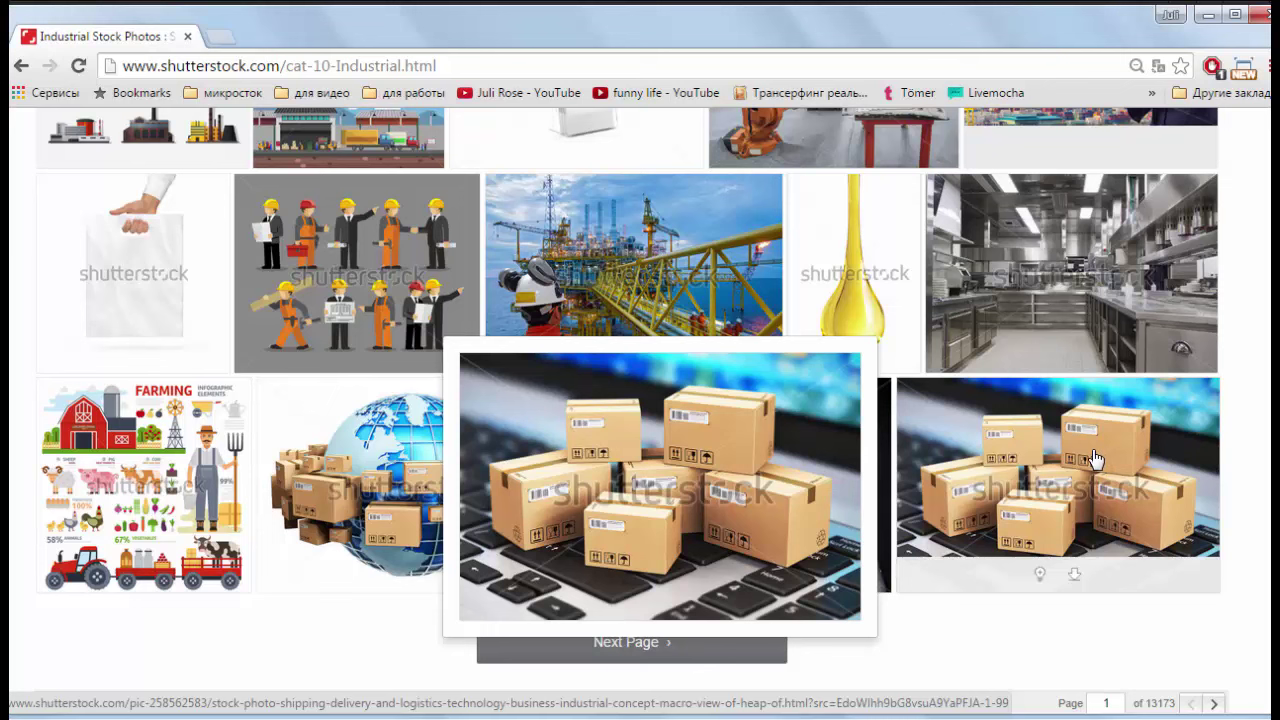
scroll(1237, 388, "down", 1)
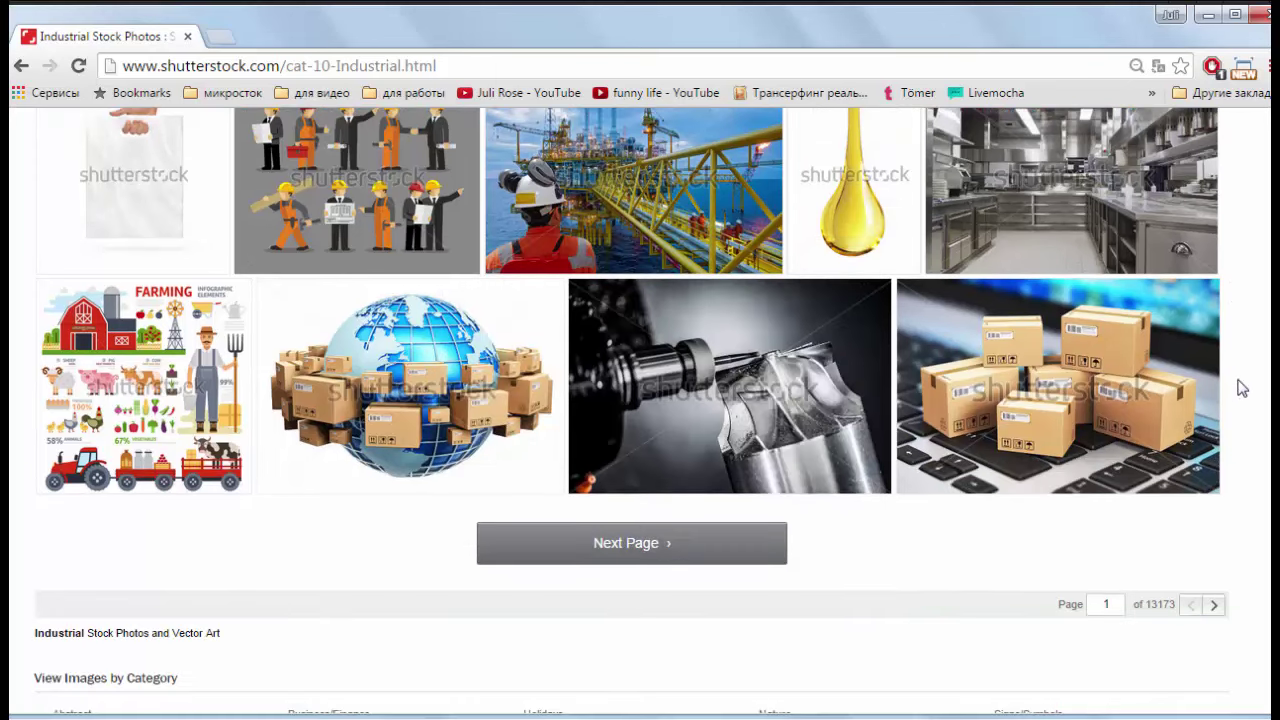
Step: Go to Industrial page 2 and scroll through its wind turbine, welding and offshore rig images
left_click(745, 535)
mouse_move(737, 520)
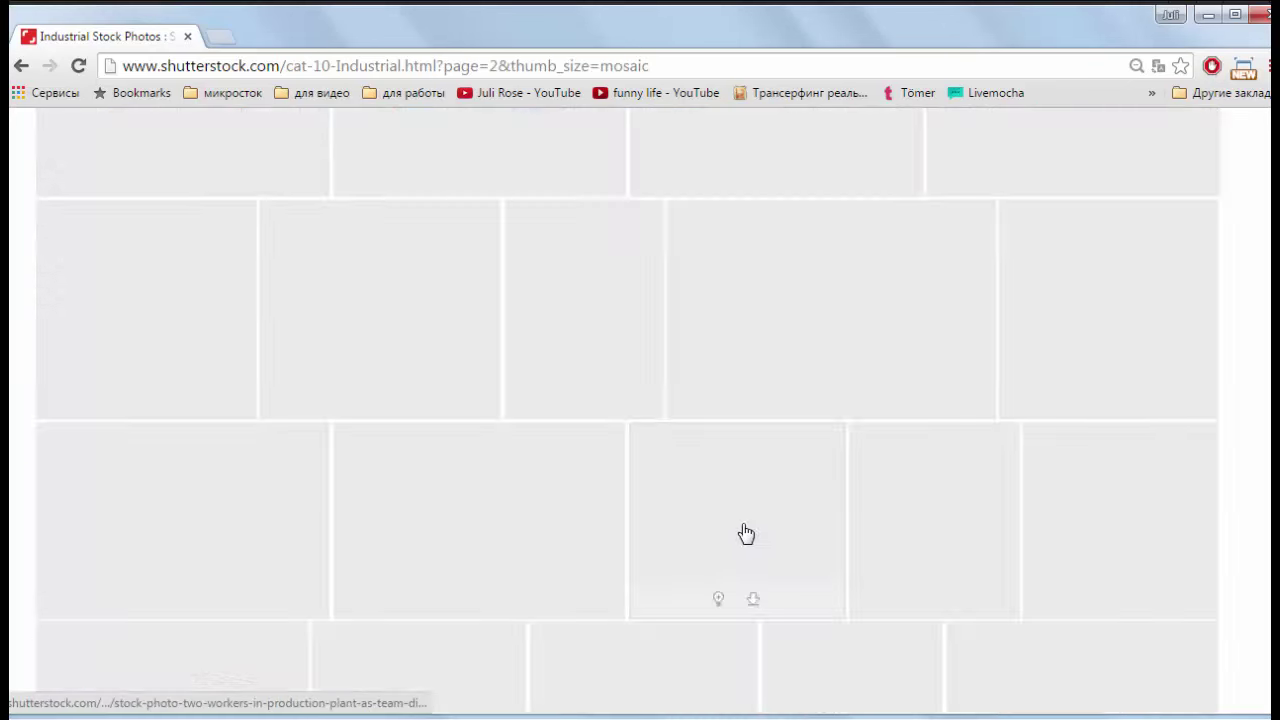
scroll(12, 485, "down", 3)
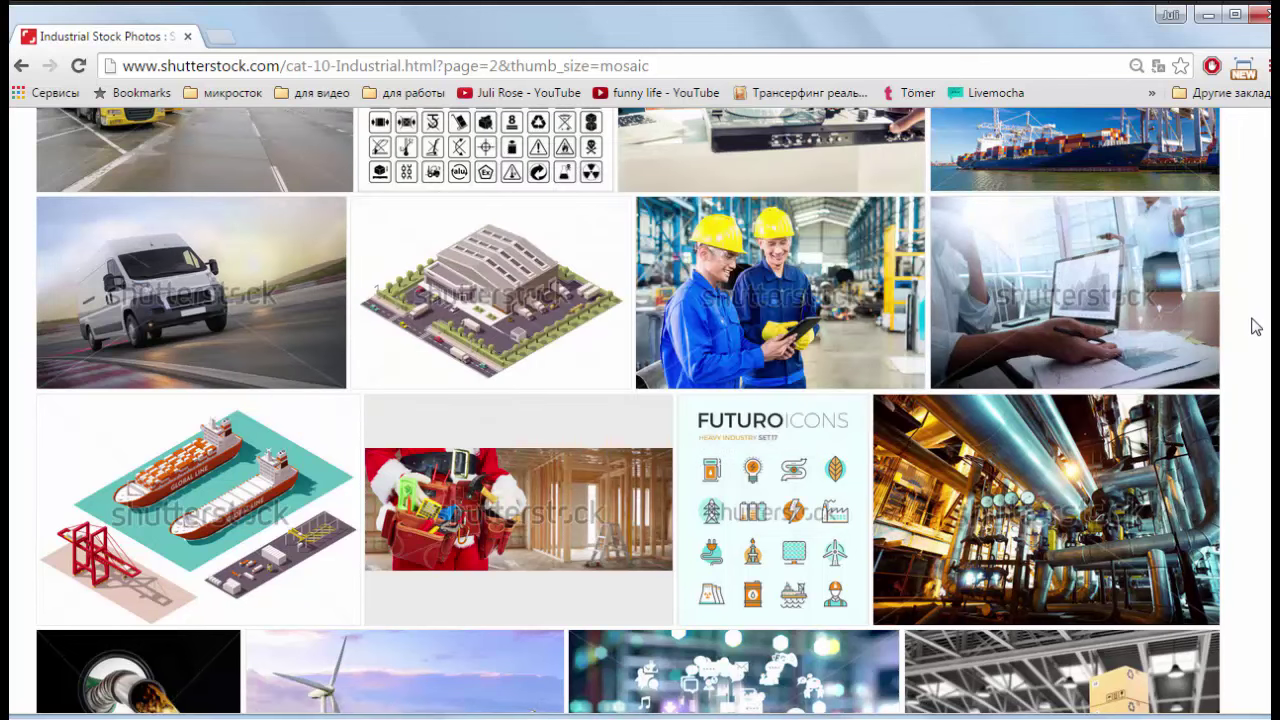
scroll(1256, 327, "down", 1)
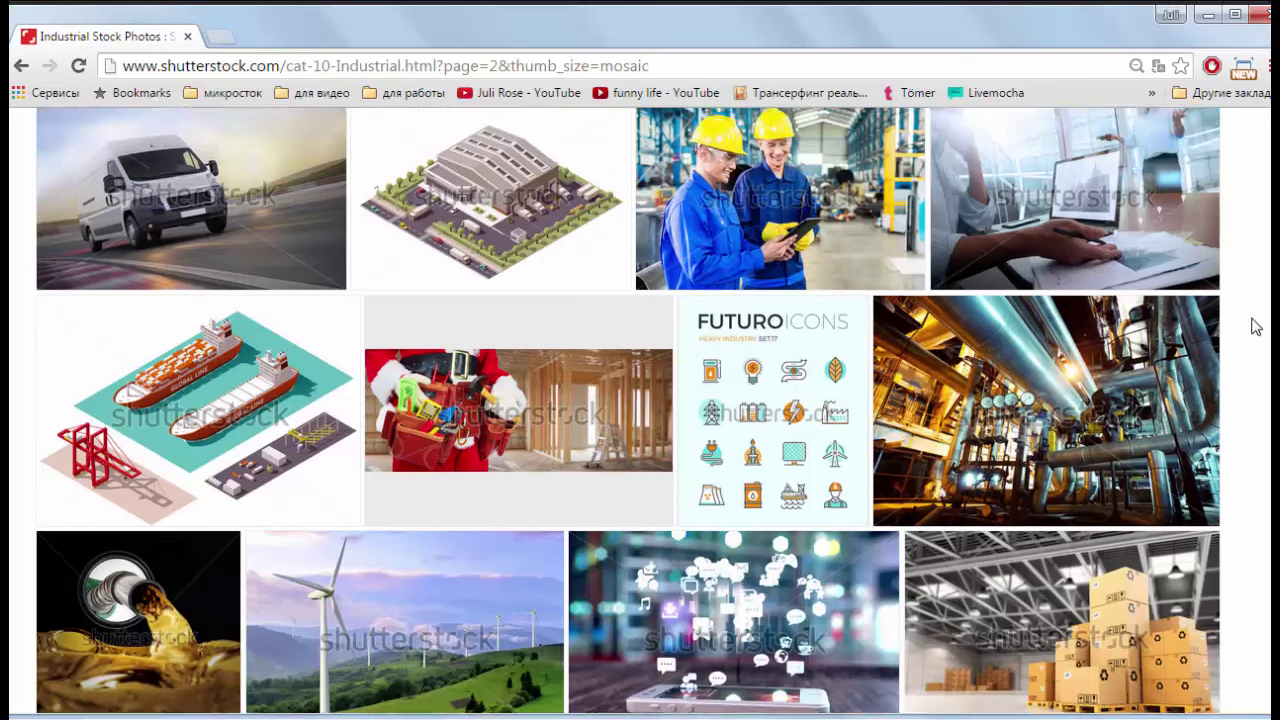
scroll(1256, 327, "down", 1)
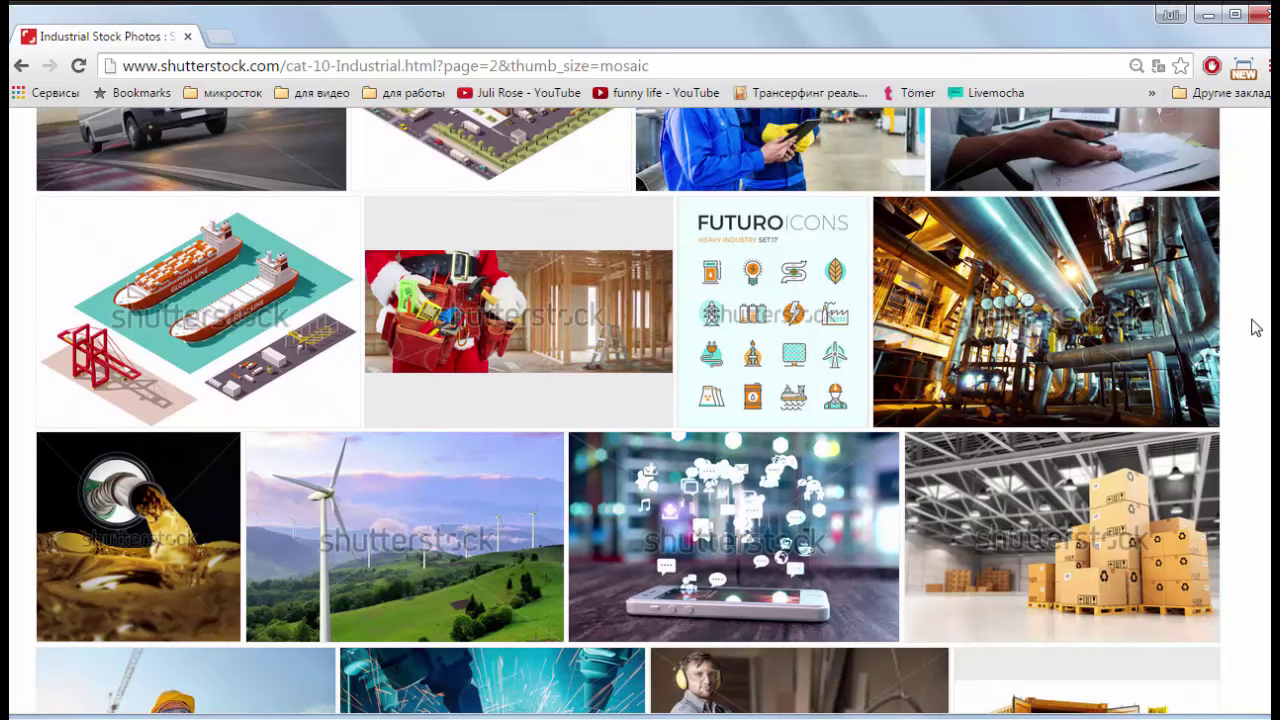
scroll(1256, 327, "down", 1)
scroll(1250, 325, "down", 1)
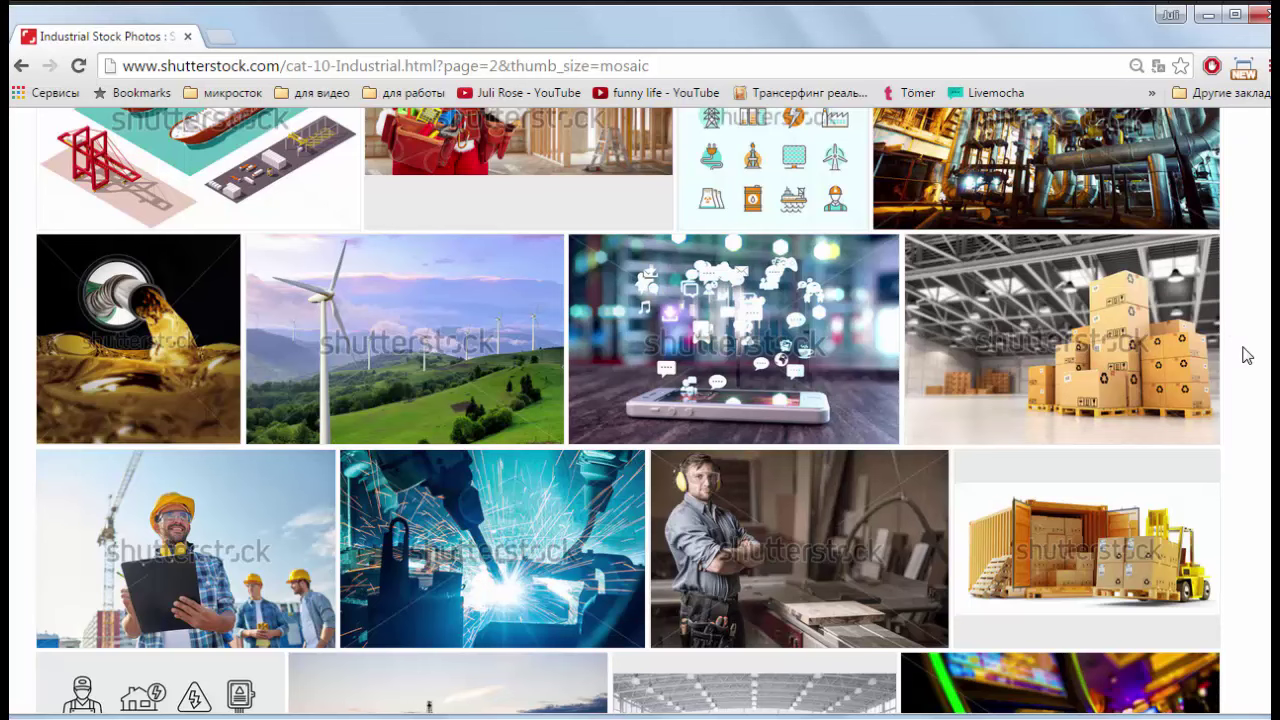
scroll(1246, 355, "down", 1)
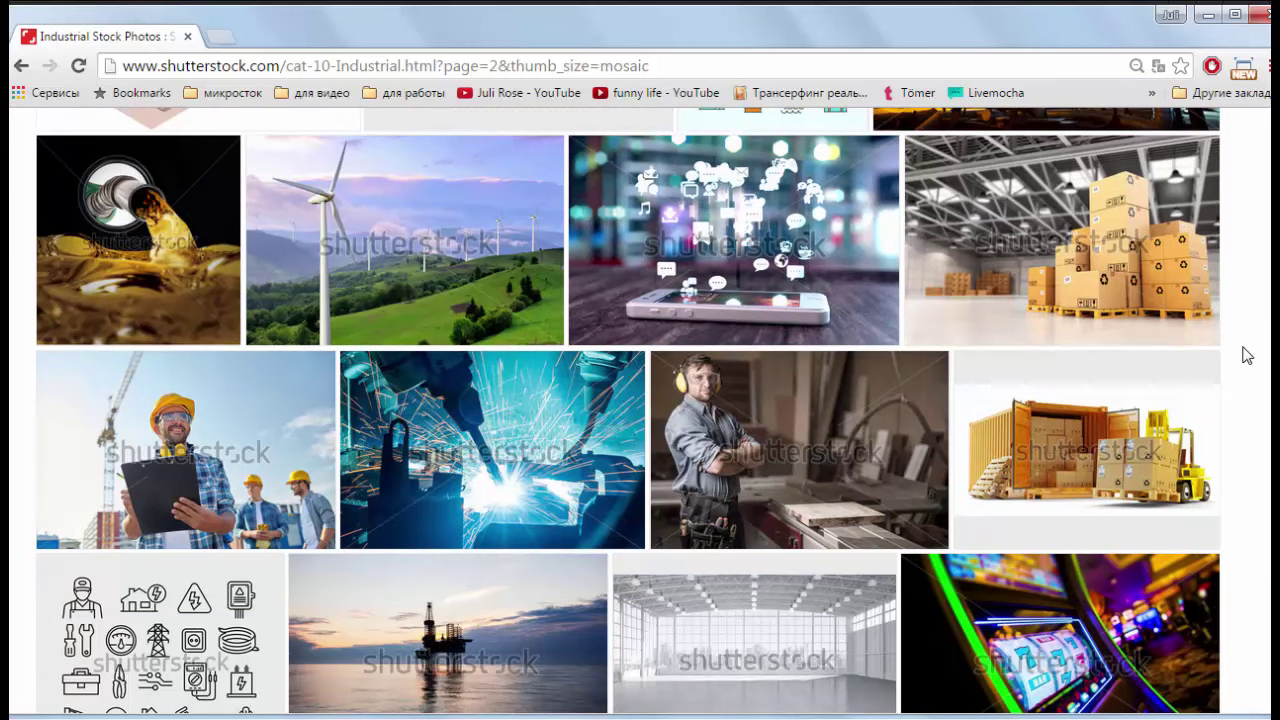
scroll(1246, 355, "down", 1)
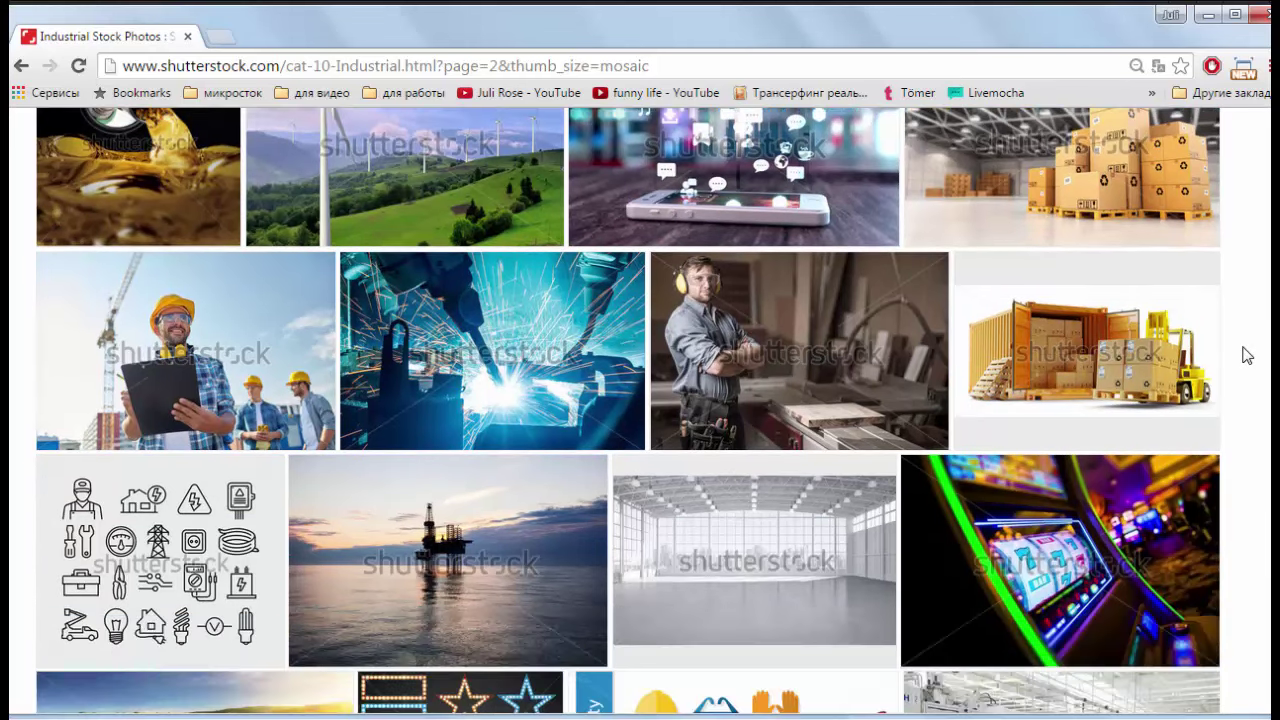